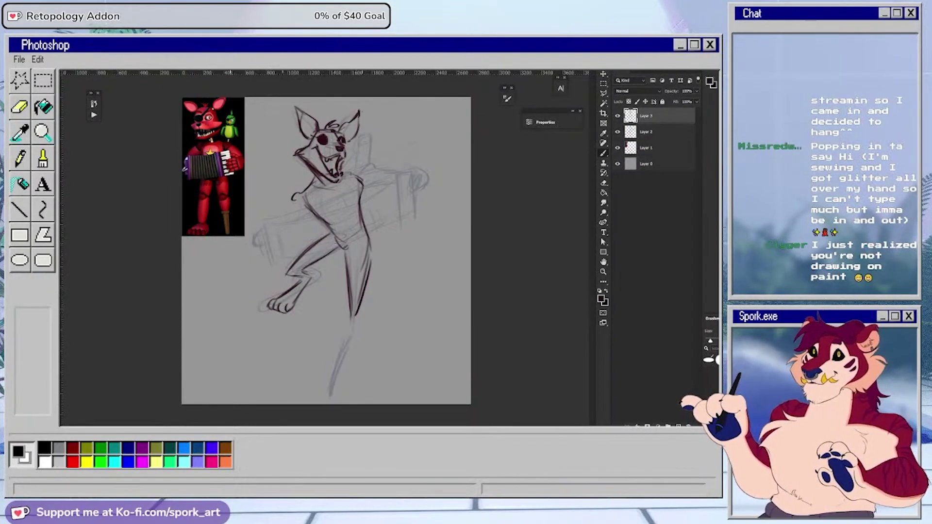
# - Sketch Foxy's bent leg, and extend the accordion's outline in red under the outstretched arm and hand
pyautogui.moveTo(272, 316); pyautogui.dragTo(323, 253)
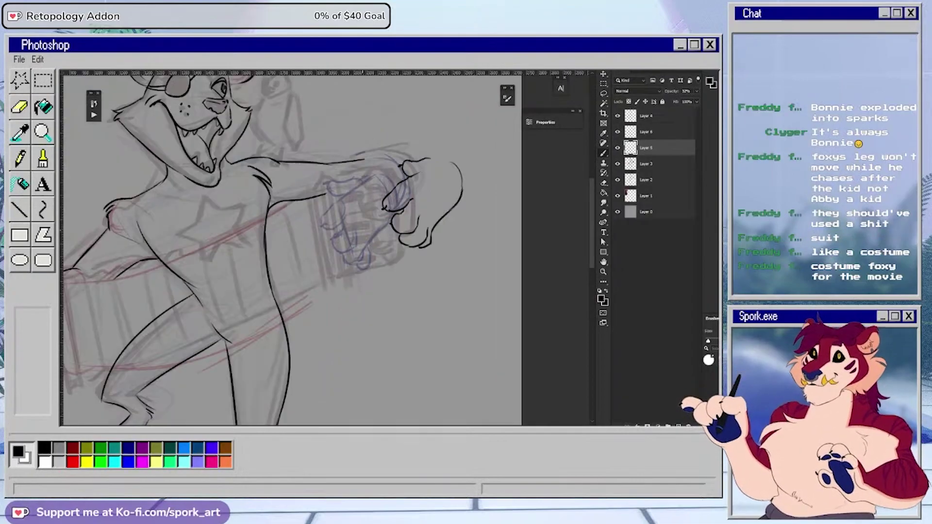
pyautogui.moveTo(327, 194); pyautogui.dragTo(407, 181)
pyautogui.moveTo(365, 156); pyautogui.dragTo(457, 167)
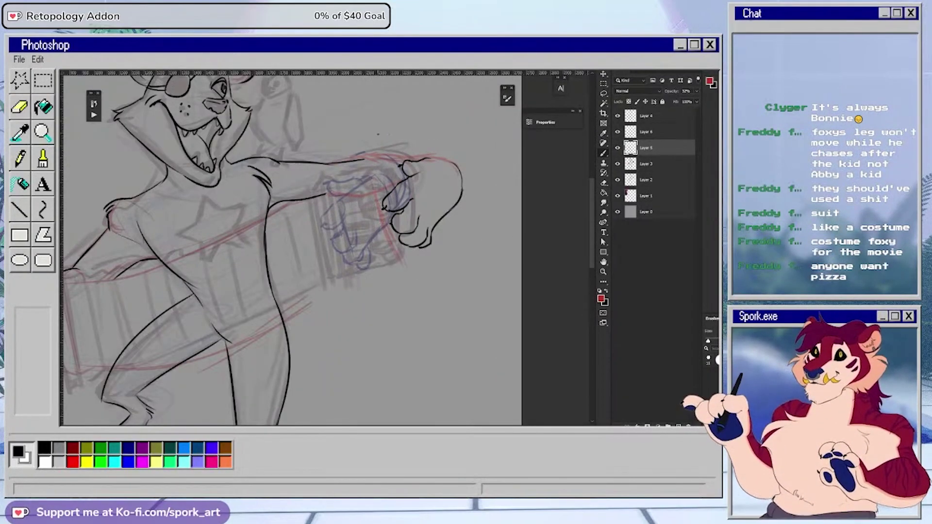
pyautogui.moveTo(326, 195); pyautogui.dragTo(270, 215)
pyautogui.moveTo(284, 329); pyautogui.dragTo(381, 277)
# - Erase the rough purple hand sketch on Layer 6, and pick up the black line colour for Layer 4
pyautogui.click(646, 132)
pyautogui.moveTo(335, 184); pyautogui.dragTo(363, 265)
pyautogui.click(646, 116)
pyautogui.keyDown('alt'); pyautogui.click(418, 161); pyautogui.keyUp('alt')
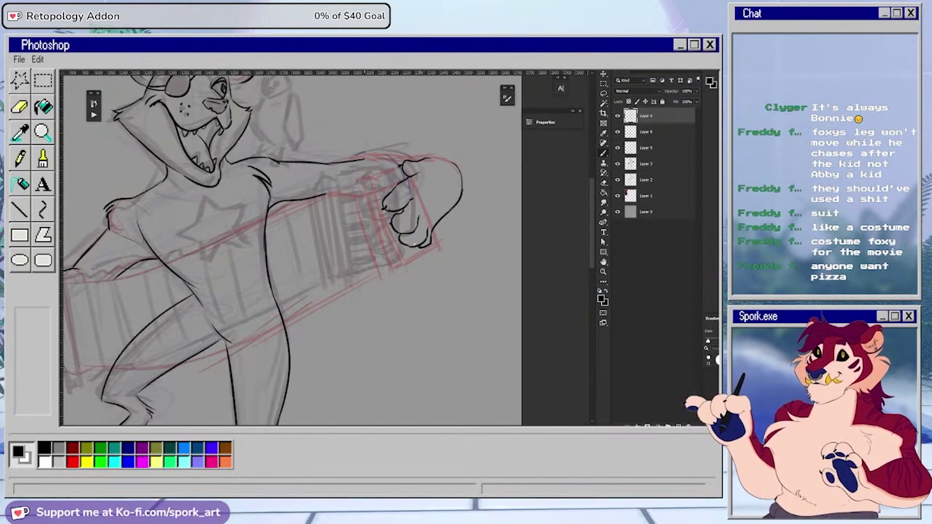
# - Add a new layer above Layer 4
pyautogui.hotkey('ctrl', '-')
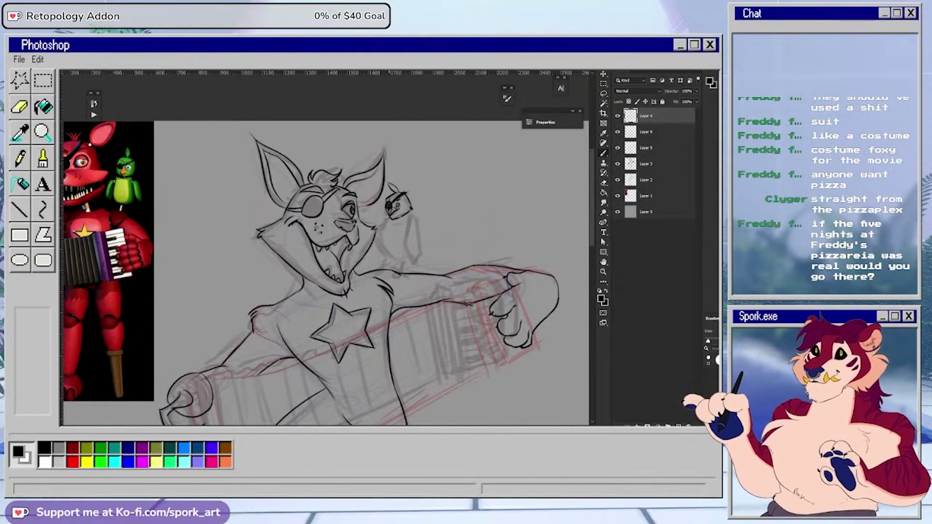
pyautogui.scroll(-10, 591, 296)
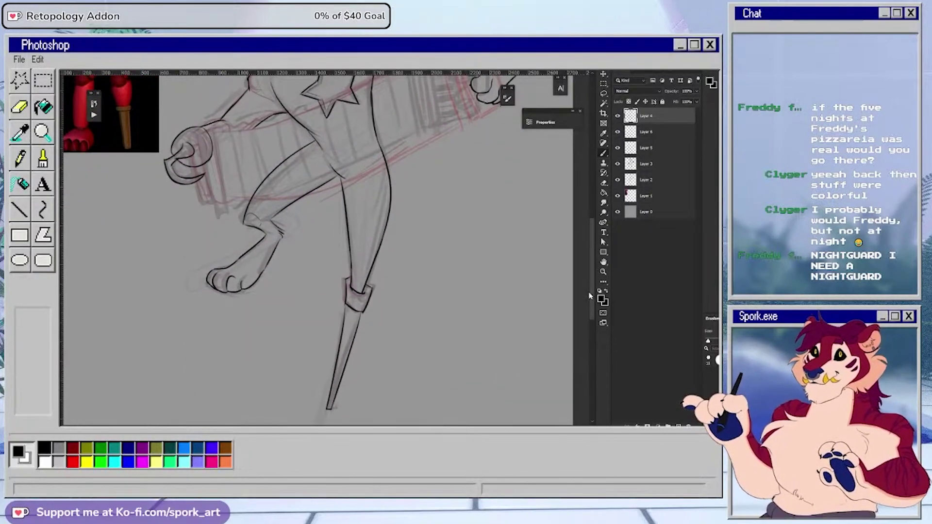
pyautogui.moveTo(590, 296); pyautogui.dragTo(591, 265)
pyautogui.click(624, 132)
pyautogui.click(644, 117)
pyautogui.click(678, 426)
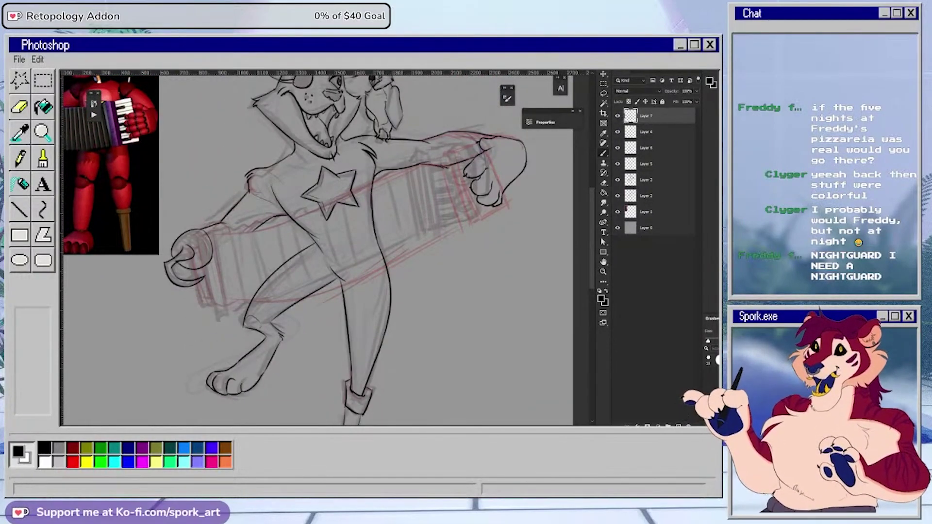
pyautogui.hscroll(3, 386, 151)
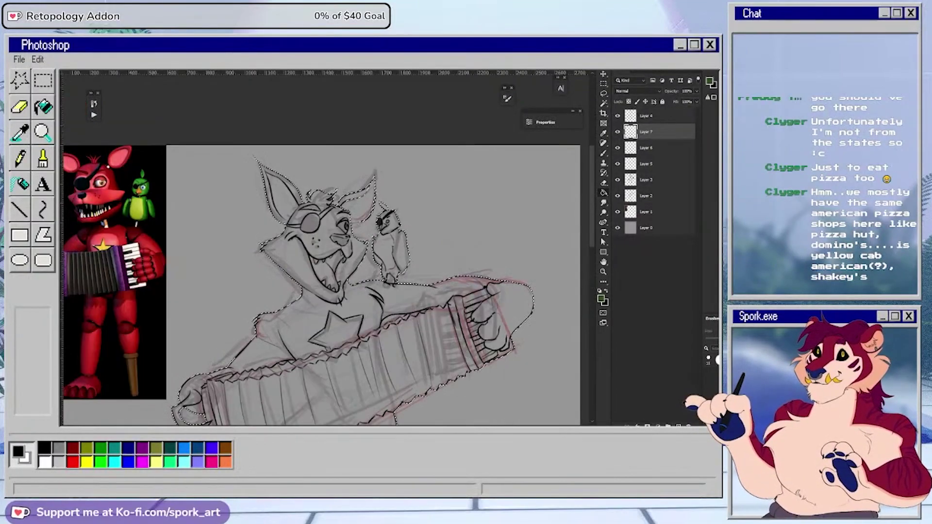
# - Fill the selected character silhouette with dark green on Layer 7, deselect, and brush in the missed areas around the ear
pyautogui.hotkey('alt', 'BackSpace')
pyautogui.hotkey('ctrl', 'd')
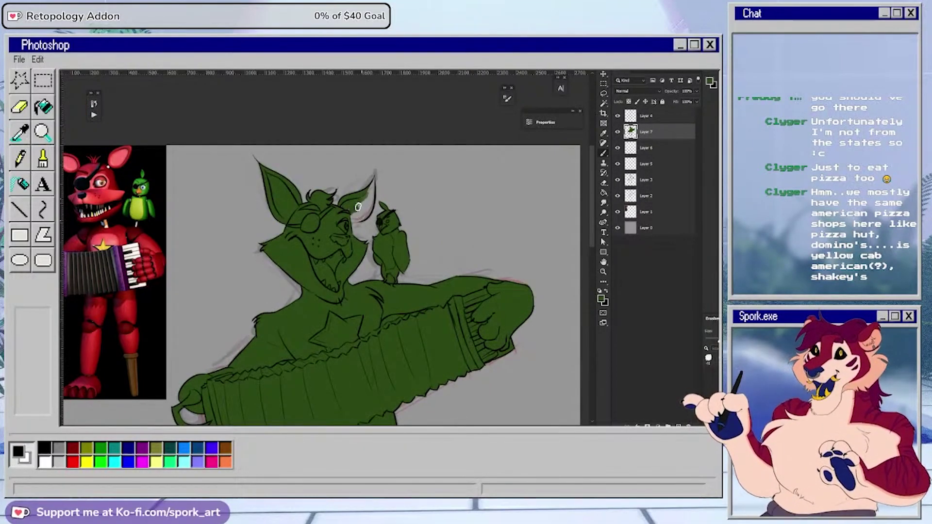
pyautogui.moveTo(311, 340); pyautogui.dragTo(353, 203)
pyautogui.moveTo(340, 233)
pyautogui.mouseDown()
pyautogui.moveTo(320, 233)
pyautogui.moveTo(321, 256)
pyautogui.moveTo(350, 276)
pyautogui.mouseUp()
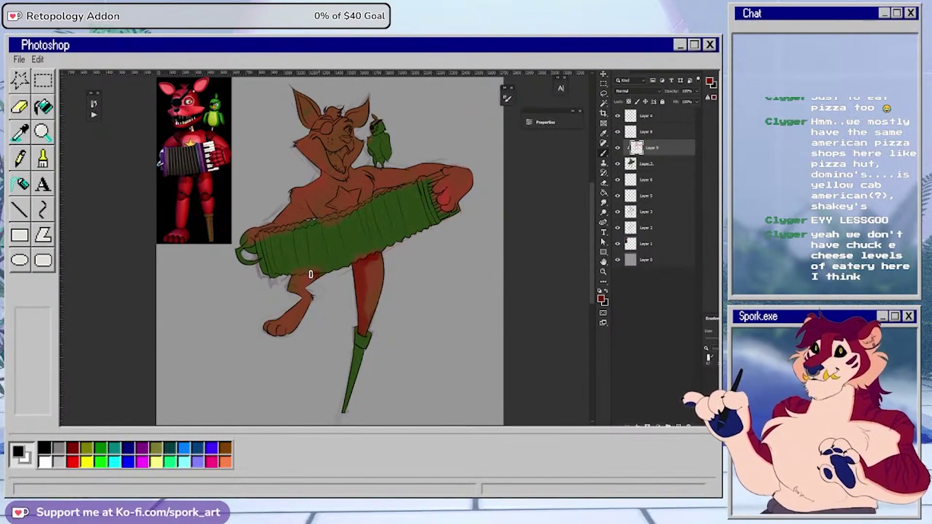
# - Erase the green base fill on Layer 7 in the gap between the outstretched arm and the accordion
pyautogui.press('z')
pyautogui.moveTo(389, 186); pyautogui.dragTo(613, 193)
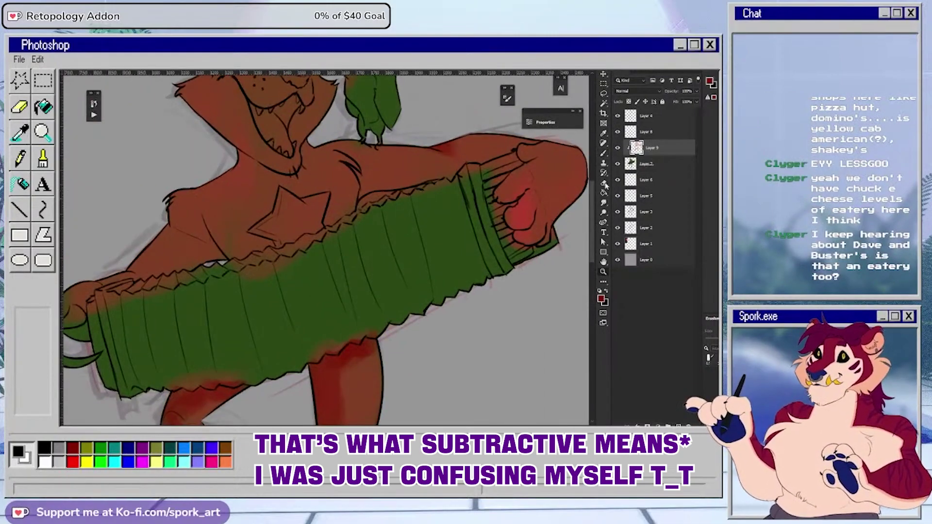
pyautogui.click(646, 163)
pyautogui.press('e')
pyautogui.moveTo(367, 199); pyautogui.dragTo(359, 207)
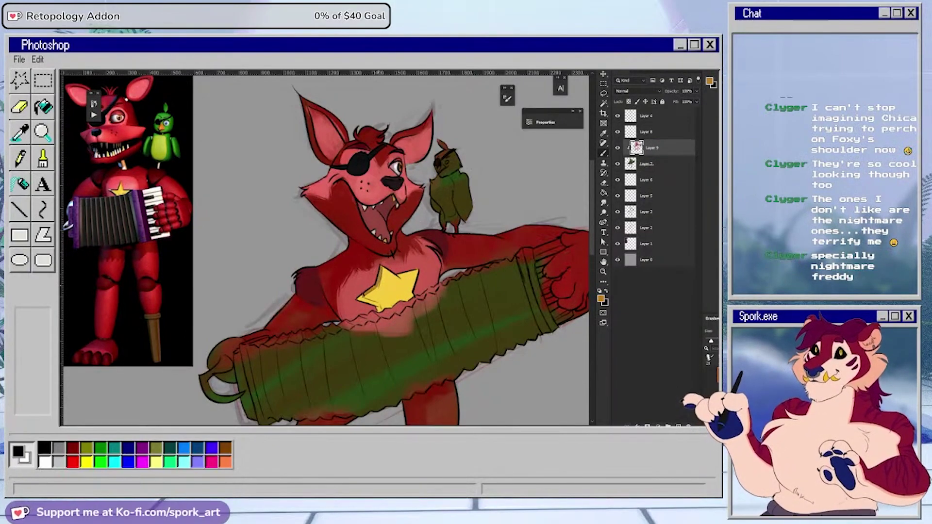
# - Paint the fingers over the accordion keys with a smaller brush in a red sampled from the artwork
pyautogui.hotkey('ctrl', '-')
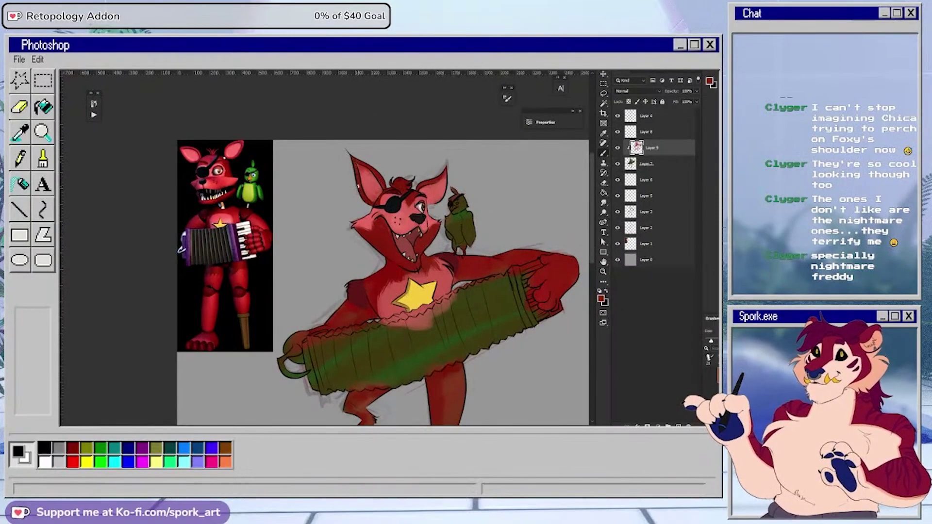
pyautogui.scroll(-5, 359, 187)
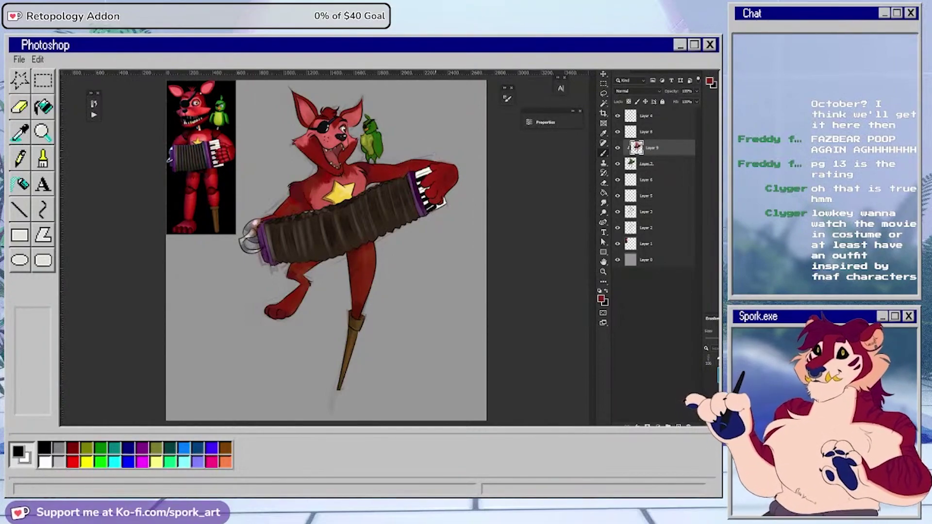
pyautogui.scroll(5, 463, 152)
pyautogui.keyDown('alt'); pyautogui.click(386, 246); pyautogui.keyUp('alt')
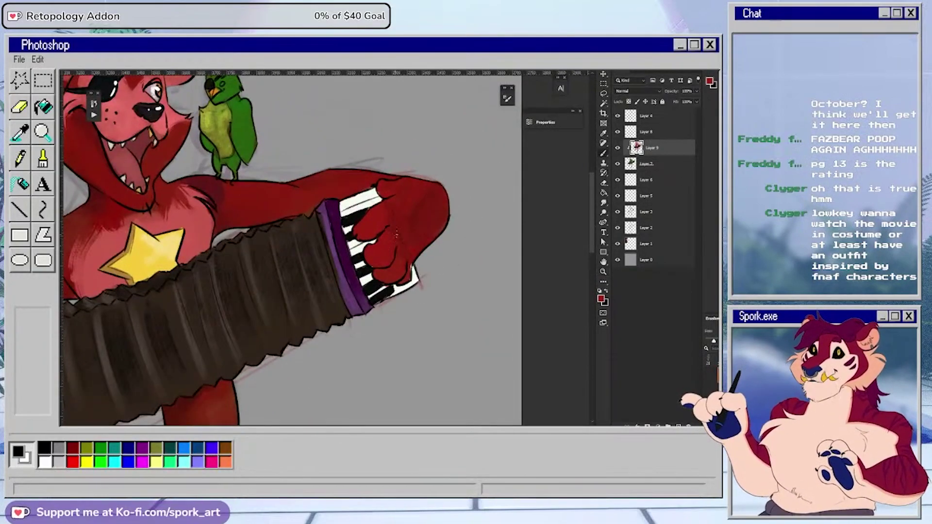
pyautogui.press('[')
pyautogui.press('[')
pyautogui.press('[')
pyautogui.press('[')
pyautogui.moveTo(372, 251)
pyautogui.mouseDown()
pyautogui.moveTo(387, 273)
pyautogui.moveTo(402, 257)
pyautogui.moveTo(382, 255)
pyautogui.moveTo(394, 284)
pyautogui.mouseUp()
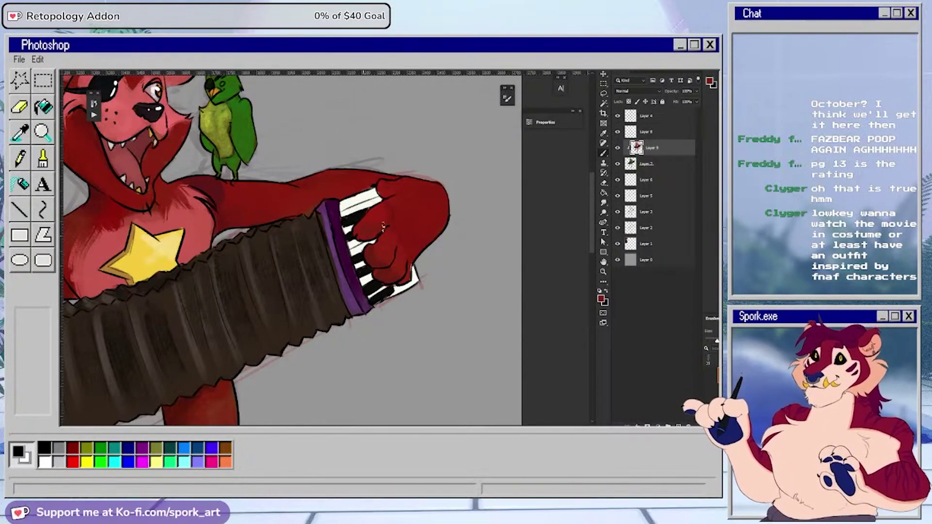
# - Shade the back of the outstretched hand and its wrist with another sampled red
pyautogui.keyDown('alt'); pyautogui.click(387, 236); pyautogui.keyUp('alt')
pyautogui.moveTo(390, 235); pyautogui.dragTo(403, 266)
pyautogui.moveTo(432, 203); pyautogui.dragTo(443, 229)
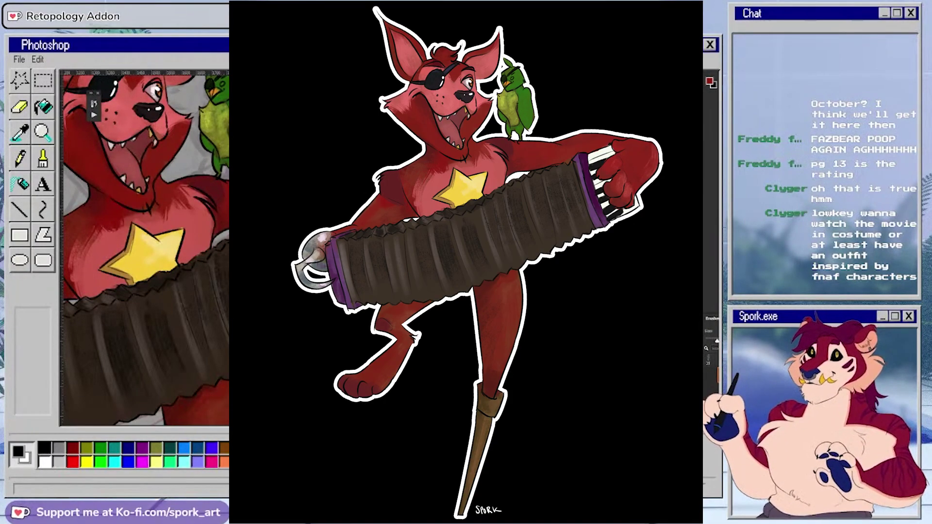
pyautogui.scroll(-6, 417, 109)
pyautogui.scroll(2, 418, 110)
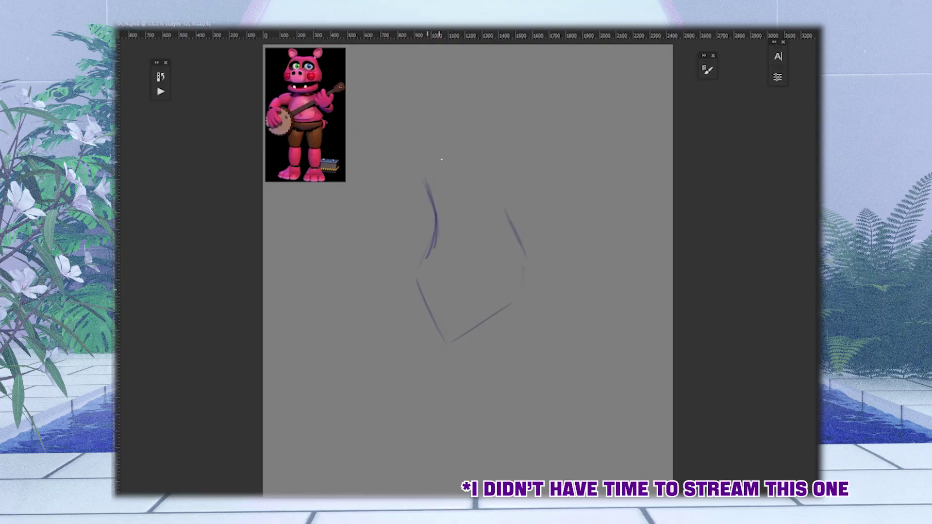
# - Rough in the pig's legs and feet and the angular sides of its torso
pyautogui.moveTo(482, 370); pyautogui.dragTo(493, 389)
pyautogui.moveTo(496, 314); pyautogui.dragTo(483, 374)
pyautogui.moveTo(421, 335)
pyautogui.mouseDown()
pyautogui.moveTo(428, 400)
pyautogui.moveTo(443, 400)
pyautogui.mouseUp()
pyautogui.moveTo(508, 217); pyautogui.dragTo(524, 285)
pyautogui.moveTo(523, 286); pyautogui.dragTo(498, 318)
pyautogui.moveTo(436, 236); pyautogui.dragTo(407, 270)
pyautogui.moveTo(407, 271); pyautogui.dragTo(435, 337)
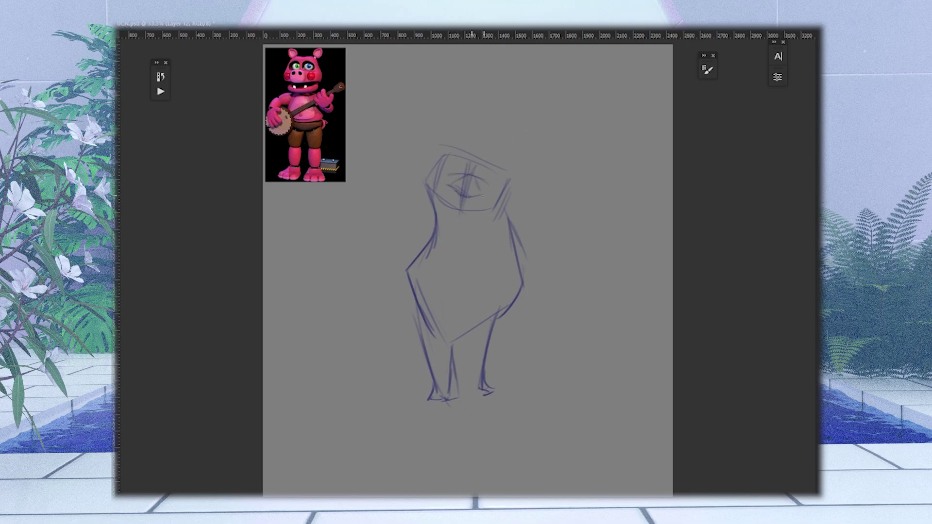
# - Strengthen the pig's neck lines and both sides of the upper body
pyautogui.moveTo(429, 194); pyautogui.dragTo(433, 222)
pyautogui.moveTo(499, 200); pyautogui.dragTo(496, 227)
pyautogui.moveTo(498, 224); pyautogui.dragTo(519, 275)
pyautogui.moveTo(431, 220); pyautogui.dragTo(407, 262)
pyautogui.moveTo(403, 265); pyautogui.dragTo(429, 323)
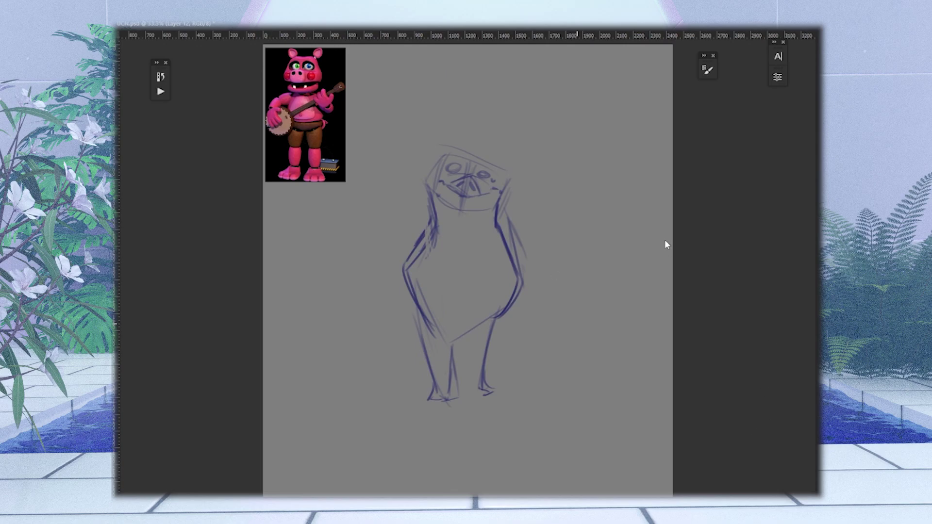
# - Rework the pig's torso by clearing the old side lines and redrawing the shoulder, belly and back contours
pyautogui.moveTo(507, 212); pyautogui.dragTo(525, 264)
pyautogui.moveTo(431, 200); pyautogui.dragTo(406, 272)
pyautogui.moveTo(406, 273); pyautogui.dragTo(431, 324)
pyautogui.moveTo(498, 212); pyautogui.dragTo(511, 313)
pyautogui.moveTo(503, 216); pyautogui.dragTo(486, 348)
pyautogui.moveTo(422, 232); pyautogui.dragTo(430, 207)
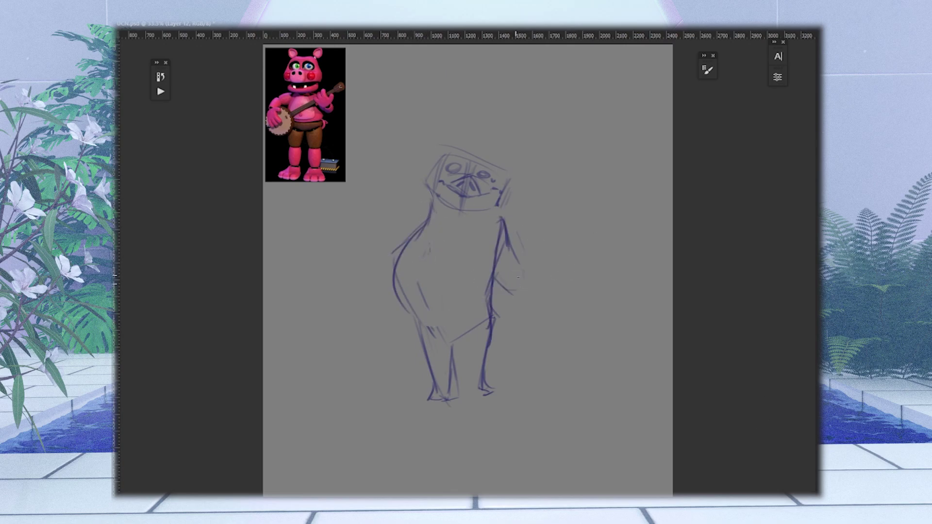
# - Sketch a banjo with a round body and long neck across the torso, and add lines for the shoulder and eyes
pyautogui.moveTo(367, 265); pyautogui.dragTo(413, 272)
pyautogui.moveTo(419, 285); pyautogui.dragTo(595, 227)
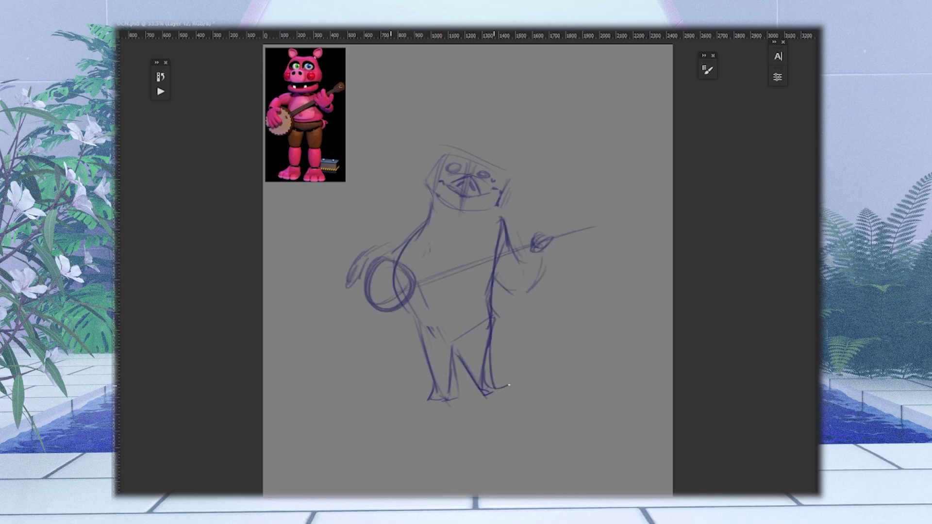
pyautogui.moveTo(505, 219); pyautogui.dragTo(509, 236)
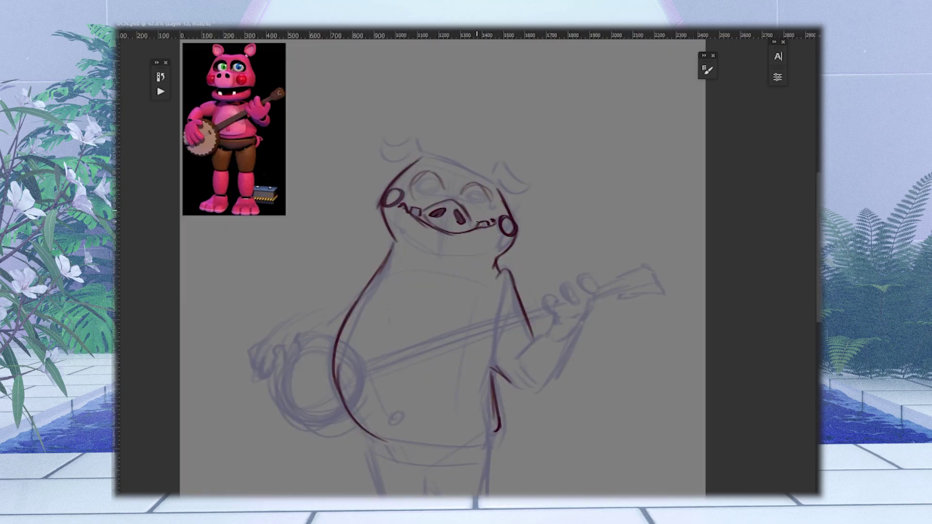
pyautogui.moveTo(426, 176); pyautogui.dragTo(422, 179)
pyautogui.moveTo(477, 186); pyautogui.dragTo(473, 190)
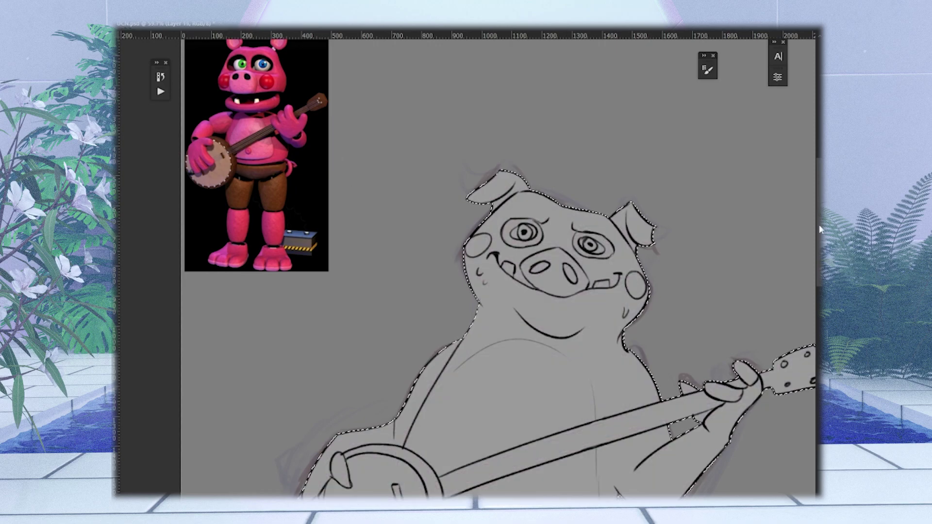
# - Fill the selected pig silhouette with a pink sampled from the reference image, and deselect
pyautogui.moveTo(821, 229); pyautogui.dragTo(820, 261)
pyautogui.keyDown('alt'); pyautogui.click(277, 203); pyautogui.keyUp('alt')
pyautogui.click(636, 358)
pyautogui.click(791, 265)
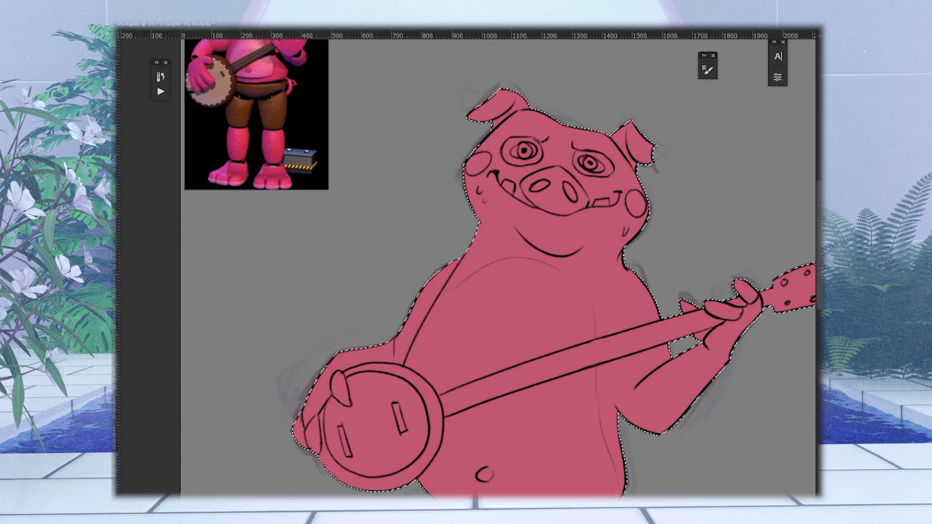
pyautogui.hotkey('ctrl', 'd')
# - Brush pink tones sampled from the reference and the artwork over the pig's body, undoing and repainting the last strokes
pyautogui.scroll(3, 789, 261)
pyautogui.keyDown('alt'); pyautogui.click(286, 117); pyautogui.keyUp('alt')
pyautogui.moveTo(519, 349)
pyautogui.mouseDown()
pyautogui.moveTo(468, 380)
pyautogui.moveTo(578, 401)
pyautogui.mouseUp()
pyautogui.moveTo(820, 208); pyautogui.dragTo(820, 262)
pyautogui.moveTo(427, 301)
pyautogui.mouseDown()
pyautogui.moveTo(520, 377)
pyautogui.moveTo(567, 254)
pyautogui.moveTo(642, 382)
pyautogui.mouseUp()
pyautogui.keyDown('alt'); pyautogui.click(520, 128); pyautogui.keyUp('alt')
pyautogui.hotkey('ctrl', 'z')
pyautogui.hotkey('ctrl', 'z')
pyautogui.moveTo(510, 340)
pyautogui.mouseDown()
pyautogui.moveTo(582, 374)
pyautogui.moveTo(597, 253)
pyautogui.mouseUp()
pyautogui.scroll(7, 740, 219)
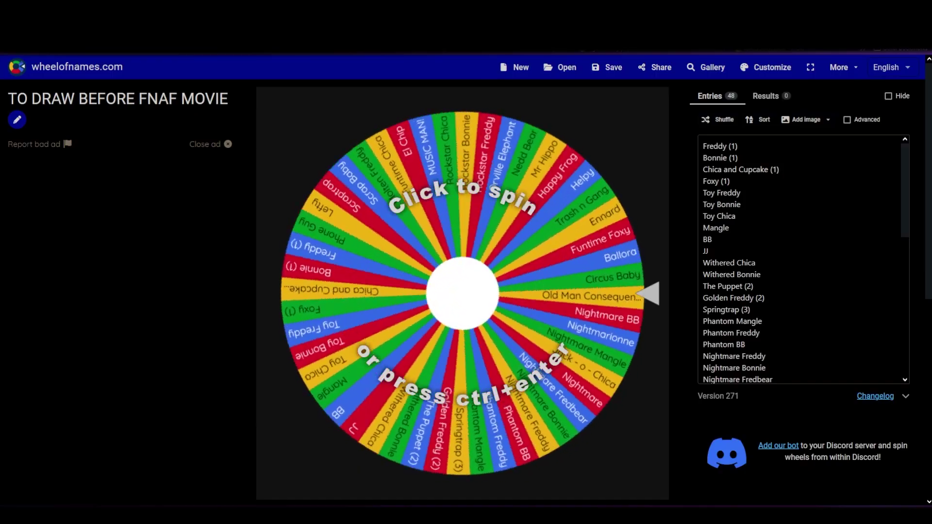
# - Switch to wheelofnames.com and spin the "TO DRAW BEFORE FNAF MOVIE" wheel
pyautogui.click(474, 292)
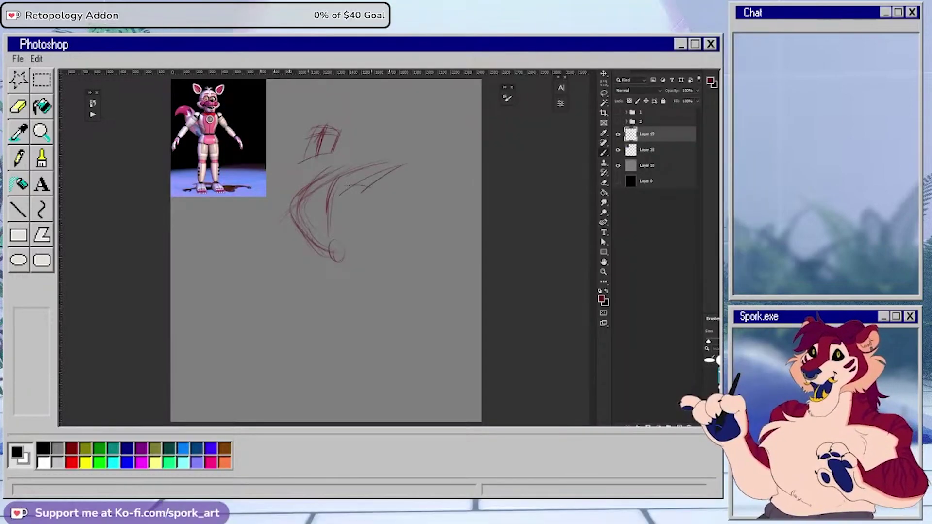
# - Sketch Funtime Foxy's outstretched hand, the body line down to the foot, and the lowered hand gripping the microphone
pyautogui.moveTo(432, 135)
pyautogui.mouseDown()
pyautogui.moveTo(444, 135)
pyautogui.moveTo(436, 195)
pyautogui.mouseUp()
pyautogui.moveTo(418, 163); pyautogui.dragTo(435, 185)
pyautogui.moveTo(262, 231)
pyautogui.mouseDown()
pyautogui.moveTo(295, 200)
pyautogui.moveTo(256, 244)
pyautogui.mouseUp()
pyautogui.moveTo(255, 243)
pyautogui.mouseDown()
pyautogui.moveTo(228, 264)
pyautogui.moveTo(282, 401)
pyautogui.mouseUp()
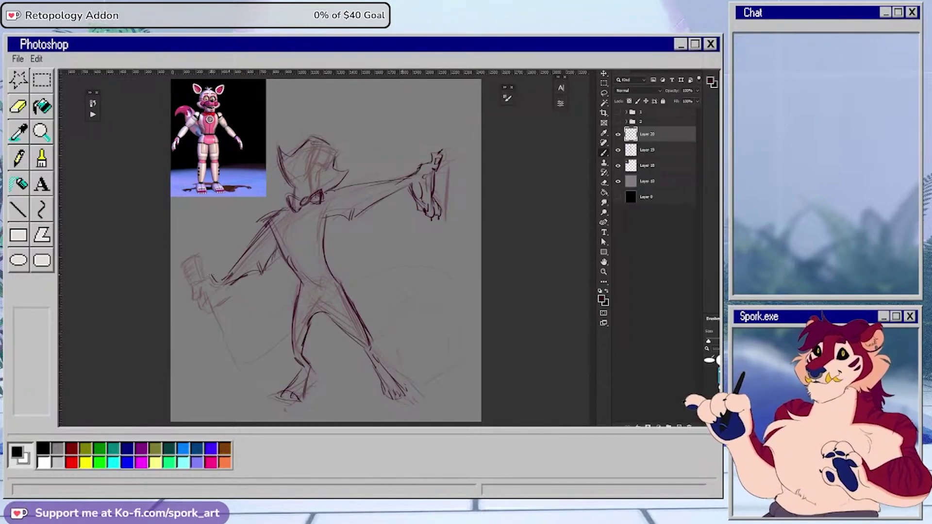
pyautogui.moveTo(208, 290); pyautogui.dragTo(209, 316)
pyautogui.moveTo(212, 302)
pyautogui.mouseDown()
pyautogui.moveTo(215, 311)
pyautogui.moveTo(199, 297)
pyautogui.mouseUp()
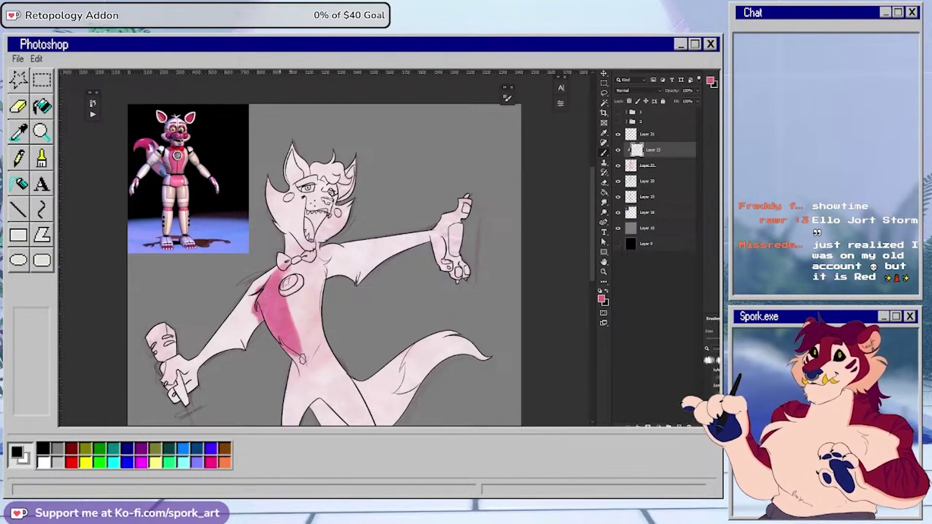
# - Brush pink markings onto Funtime Foxy's torso, toes and outstretched hand
pyautogui.moveTo(303, 359)
pyautogui.mouseDown()
pyautogui.moveTo(318, 265)
pyautogui.moveTo(301, 301)
pyautogui.mouseUp()
pyautogui.moveTo(592, 210); pyautogui.dragTo(593, 264)
pyautogui.moveTo(404, 346); pyautogui.dragTo(414, 343)
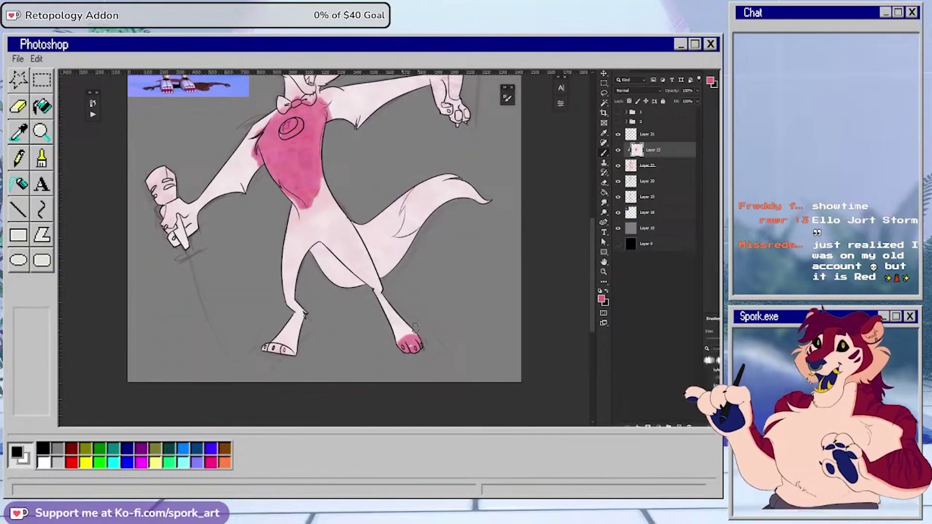
pyautogui.moveTo(592, 257); pyautogui.dragTo(593, 209)
pyautogui.moveTo(455, 238)
pyautogui.mouseDown()
pyautogui.moveTo(446, 208)
pyautogui.moveTo(456, 257)
pyautogui.mouseUp()
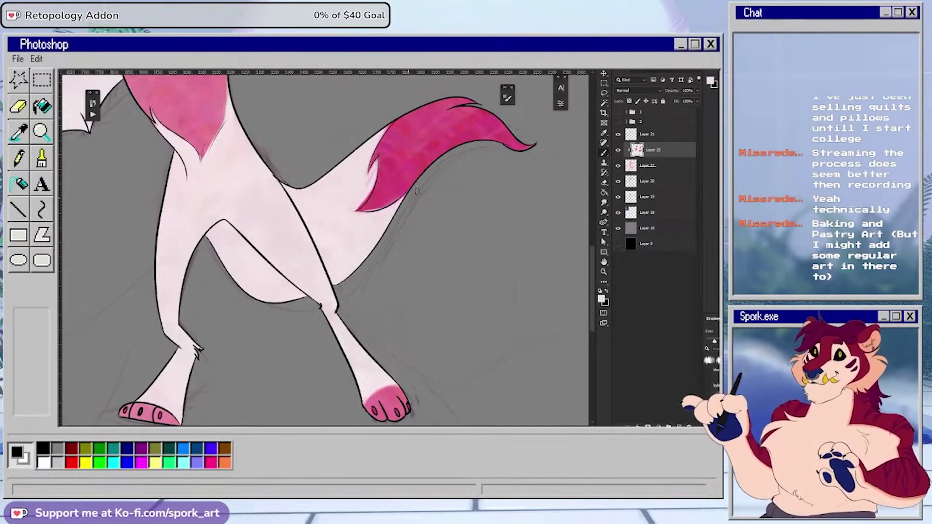
# - Refine the edge between the pink tail tip and the pale tail base using colours sampled from the tail
pyautogui.keyDown('alt'); pyautogui.click(391, 187); pyautogui.keyUp('alt')
pyautogui.keyDown('alt'); pyautogui.click(362, 187); pyautogui.keyUp('alt')
pyautogui.moveTo(378, 168)
pyautogui.mouseDown()
pyautogui.moveTo(373, 197)
pyautogui.moveTo(357, 209)
pyautogui.mouseUp()
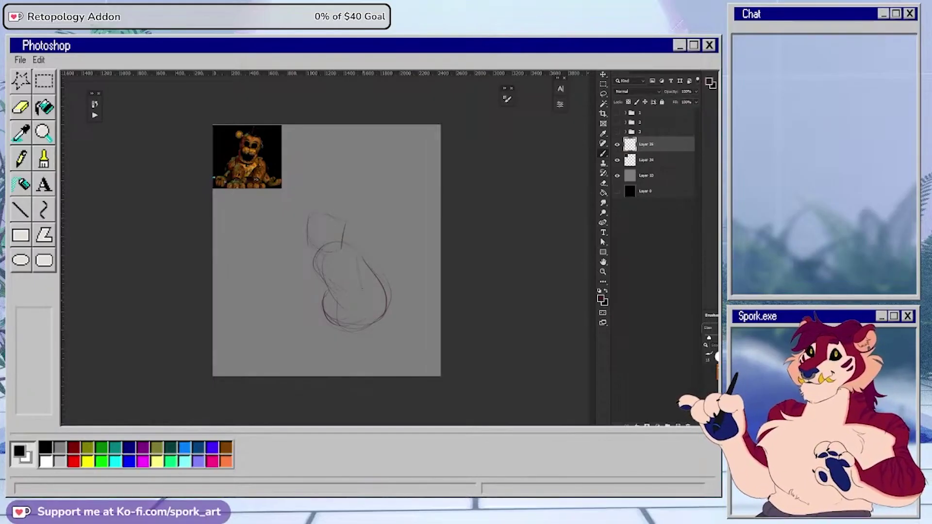
# - Rough in Golden Freddy's arm, his bent leg stretched out in front, the ear and the jaw line
pyautogui.moveTo(362, 257)
pyautogui.mouseDown()
pyautogui.moveTo(381, 335)
pyautogui.moveTo(356, 328)
pyautogui.mouseUp()
pyautogui.moveTo(270, 311)
pyautogui.mouseDown()
pyautogui.moveTo(288, 301)
pyautogui.moveTo(351, 311)
pyautogui.mouseUp()
pyautogui.moveTo(291, 299)
pyautogui.mouseDown()
pyautogui.moveTo(256, 340)
pyautogui.moveTo(346, 347)
pyautogui.moveTo(278, 330)
pyautogui.moveTo(309, 355)
pyautogui.moveTo(232, 341)
pyautogui.moveTo(292, 324)
pyautogui.mouseUp()
pyautogui.moveTo(290, 300)
pyautogui.mouseDown()
pyautogui.moveTo(293, 321)
pyautogui.moveTo(331, 352)
pyautogui.mouseUp()
pyautogui.moveTo(302, 206); pyautogui.dragTo(345, 224)
pyautogui.moveTo(308, 242); pyautogui.dragTo(323, 252)
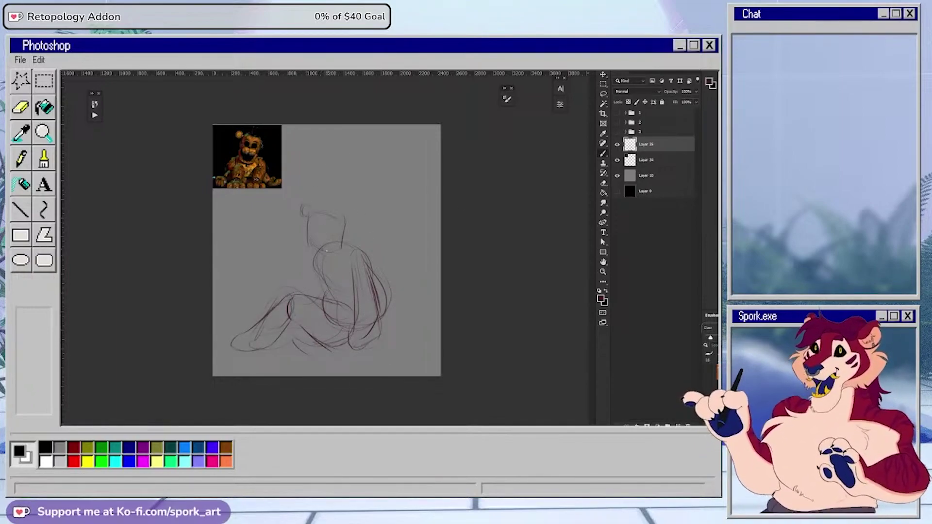
# - Sketch the guide lines, eye area and chin of Golden Freddy's face
pyautogui.moveTo(326, 218)
pyautogui.mouseDown()
pyautogui.moveTo(321, 238)
pyautogui.moveTo(335, 233)
pyautogui.mouseUp()
pyautogui.press(']')
pyautogui.press('e')
pyautogui.press('b')
pyautogui.moveTo(340, 253); pyautogui.dragTo(349, 247)
pyautogui.moveTo(333, 212)
pyautogui.mouseDown()
pyautogui.moveTo(315, 241)
pyautogui.moveTo(359, 237)
pyautogui.moveTo(331, 259)
pyautogui.moveTo(339, 260)
pyautogui.mouseUp()
pyautogui.moveTo(320, 227)
pyautogui.mouseDown()
pyautogui.moveTo(354, 229)
pyautogui.moveTo(332, 227)
pyautogui.mouseUp()
# - Clean up and add strokes around Golden Freddy's head, and reinforce the arm and chest lines
pyautogui.press('e')
pyautogui.press('b')
pyautogui.moveTo(342, 228); pyautogui.dragTo(350, 232)
pyautogui.moveTo(317, 218); pyautogui.dragTo(330, 212)
pyautogui.moveTo(353, 218); pyautogui.dragTo(358, 226)
pyautogui.moveTo(371, 275); pyautogui.dragTo(362, 349)
pyautogui.moveTo(317, 267); pyautogui.dragTo(329, 292)
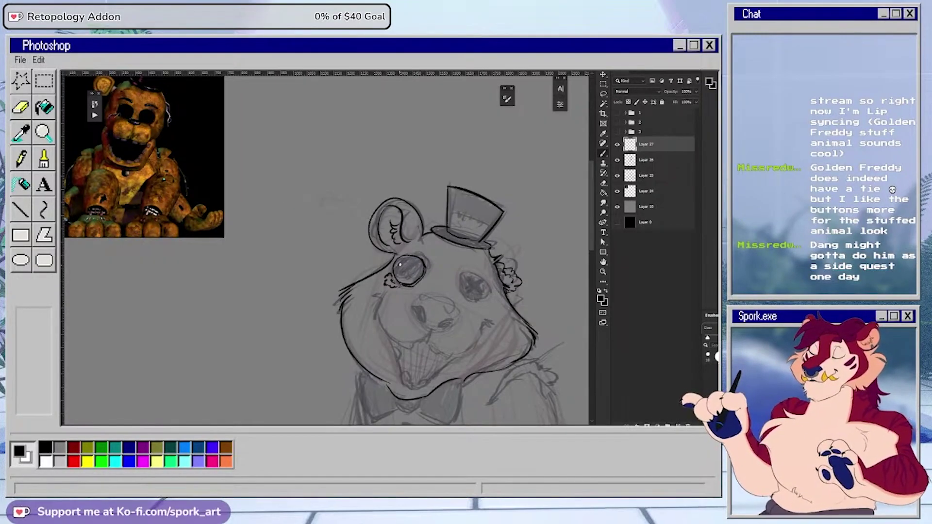
# - Ink Golden Freddy's stitched button eyes and the muzzle and smile line across the face
pyautogui.scroll(-3, 410, 267)
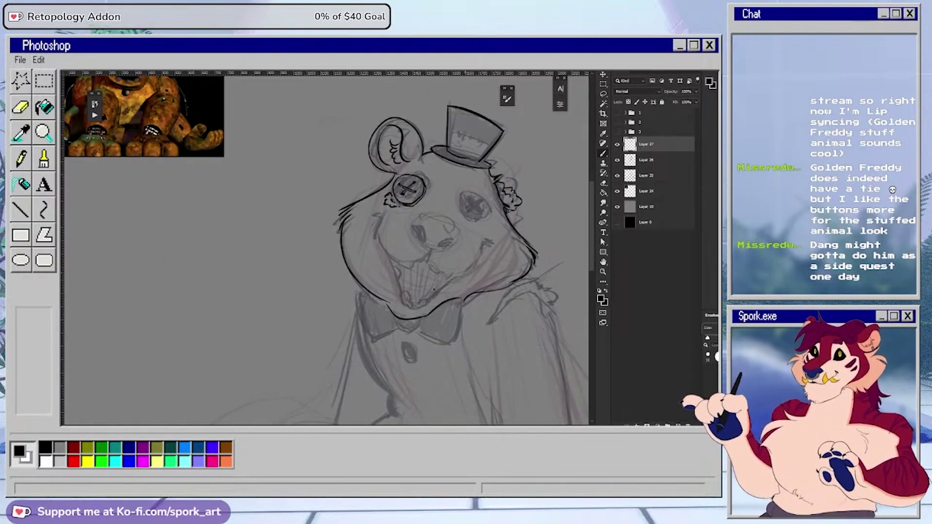
pyautogui.hscroll(3, 399, 191)
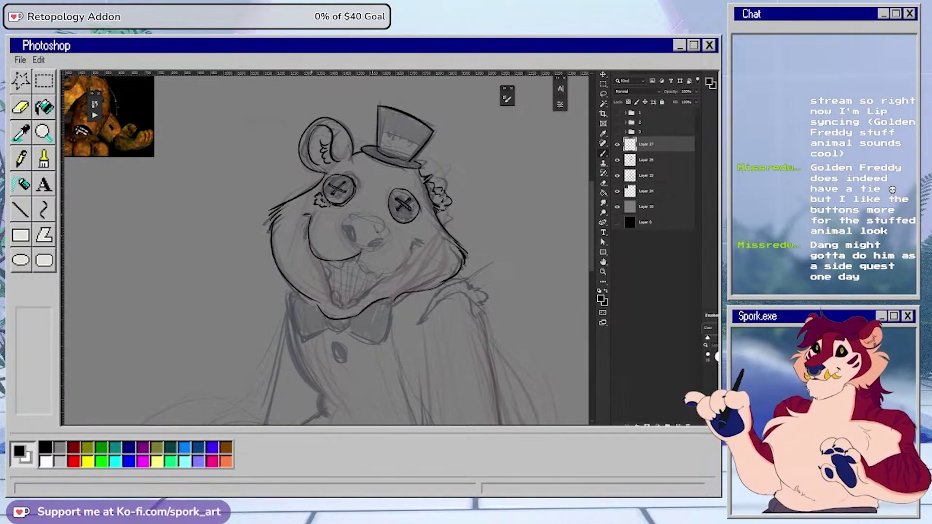
pyautogui.moveTo(410, 250); pyautogui.dragTo(416, 243)
pyautogui.hotkey('ctrl', 'z')
pyautogui.moveTo(303, 215)
pyautogui.mouseDown()
pyautogui.moveTo(360, 252)
pyautogui.moveTo(416, 243)
pyautogui.mouseUp()
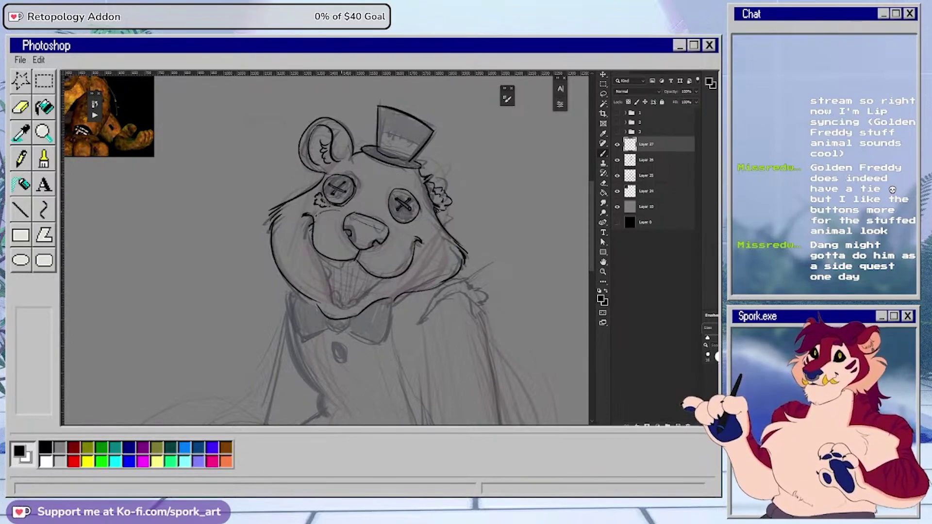
# - Ink the inside of Golden Freddy's open mouth with its teeth, and touch up the lines below it
pyautogui.scroll(2, 342, 252)
pyautogui.hscroll(-4, 342, 253)
pyautogui.hscroll(3, 360, 252)
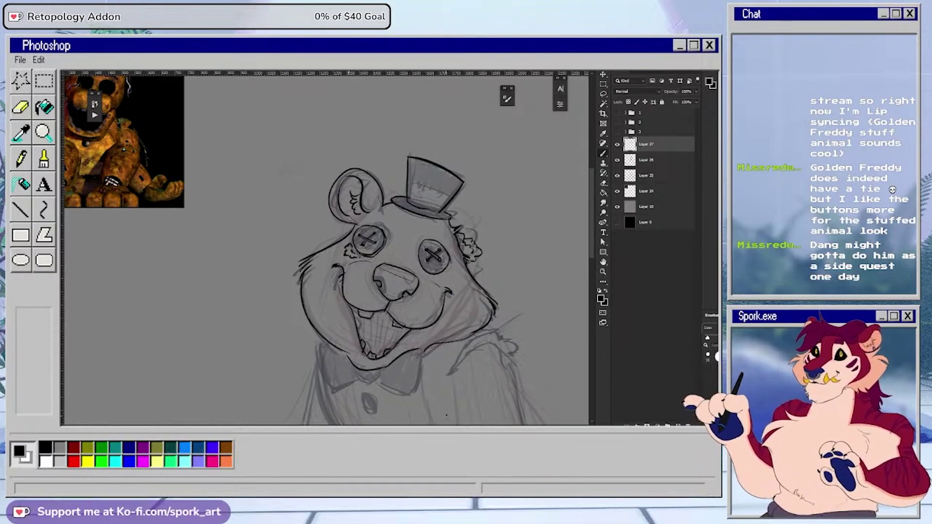
pyautogui.scroll(-4, 315, 269)
pyautogui.hotkey('ctrl', 'z')
pyautogui.moveTo(374, 216); pyautogui.dragTo(373, 208)
pyautogui.moveTo(365, 204); pyautogui.dragTo(366, 209)
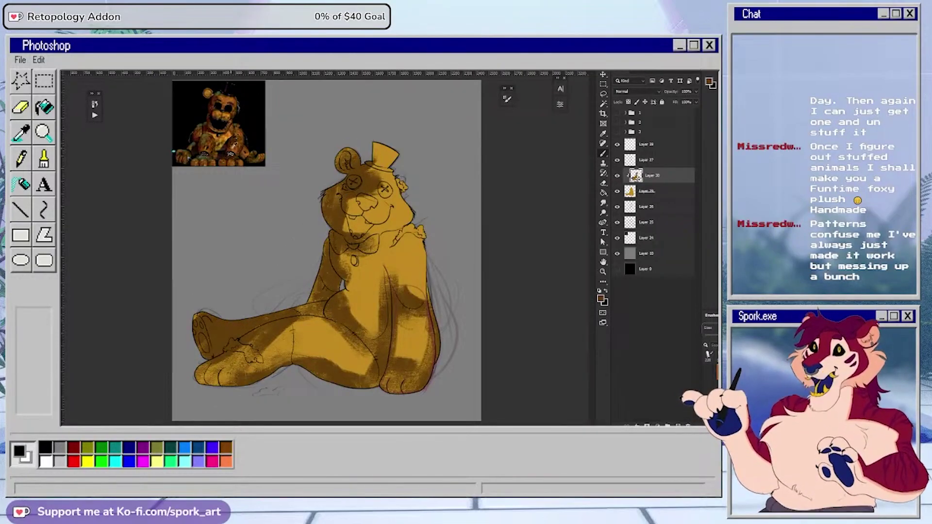
# - Paint the arm, hip and outstretched leg with an orange sampled from the Golden Freddy reference
pyautogui.keyDown('alt'); pyautogui.click(233, 147); pyautogui.keyUp('alt')
pyautogui.moveTo(403, 276)
pyautogui.mouseDown()
pyautogui.moveTo(405, 252)
pyautogui.moveTo(399, 358)
pyautogui.moveTo(398, 336)
pyautogui.moveTo(426, 308)
pyautogui.moveTo(427, 330)
pyautogui.moveTo(397, 362)
pyautogui.moveTo(404, 370)
pyautogui.moveTo(413, 372)
pyautogui.moveTo(432, 310)
pyautogui.mouseUp()
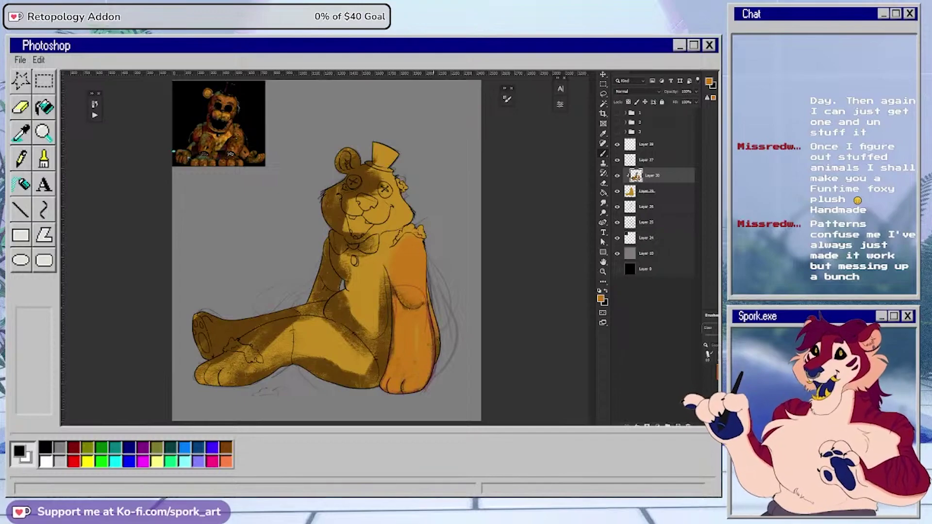
pyautogui.moveTo(383, 346); pyautogui.dragTo(391, 301)
pyautogui.moveTo(306, 350)
pyautogui.mouseDown()
pyautogui.moveTo(366, 369)
pyautogui.moveTo(326, 326)
pyautogui.moveTo(334, 349)
pyautogui.moveTo(243, 340)
pyautogui.moveTo(276, 340)
pyautogui.moveTo(223, 379)
pyautogui.moveTo(218, 364)
pyautogui.moveTo(226, 370)
pyautogui.moveTo(301, 327)
pyautogui.moveTo(355, 383)
pyautogui.moveTo(235, 318)
pyautogui.moveTo(213, 325)
pyautogui.moveTo(291, 298)
pyautogui.mouseUp()
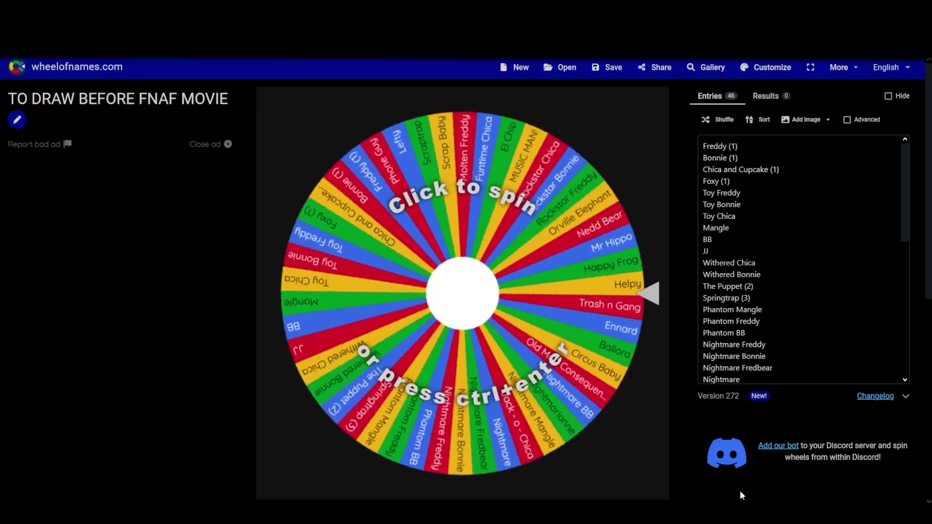
# - Spin the wheel for the next character and rough in Bonnie's head, face and long ears above the body sketch
pyautogui.click(459, 285)
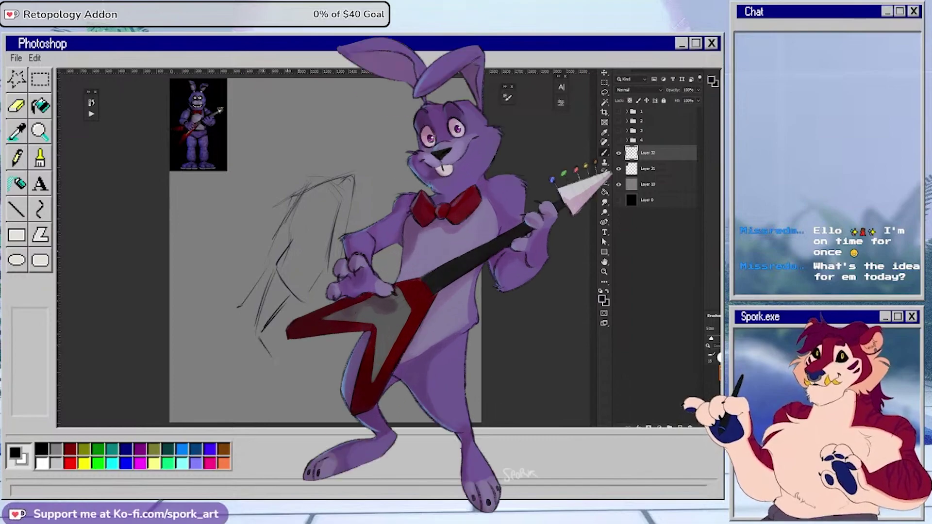
pyautogui.moveTo(297, 137); pyautogui.dragTo(323, 129)
pyautogui.moveTo(312, 132)
pyautogui.mouseDown()
pyautogui.moveTo(334, 159)
pyautogui.moveTo(294, 180)
pyautogui.mouseUp()
pyautogui.moveTo(294, 180); pyautogui.dragTo(319, 189)
pyautogui.moveTo(336, 163); pyautogui.dragTo(329, 182)
pyautogui.moveTo(299, 92)
pyautogui.mouseDown()
pyautogui.moveTo(273, 116)
pyautogui.moveTo(282, 122)
pyautogui.mouseUp()
pyautogui.moveTo(308, 97); pyautogui.dragTo(323, 139)
pyautogui.moveTo(259, 117)
pyautogui.mouseDown()
pyautogui.moveTo(270, 161)
pyautogui.moveTo(286, 136)
pyautogui.moveTo(343, 161)
pyautogui.moveTo(315, 159)
pyautogui.mouseUp()
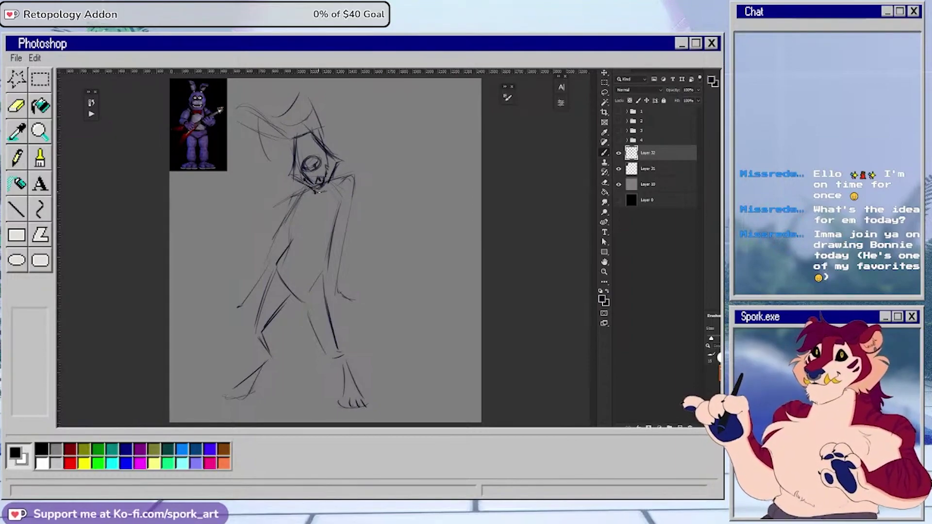
pyautogui.moveTo(376, 237); pyautogui.dragTo(363, 239)
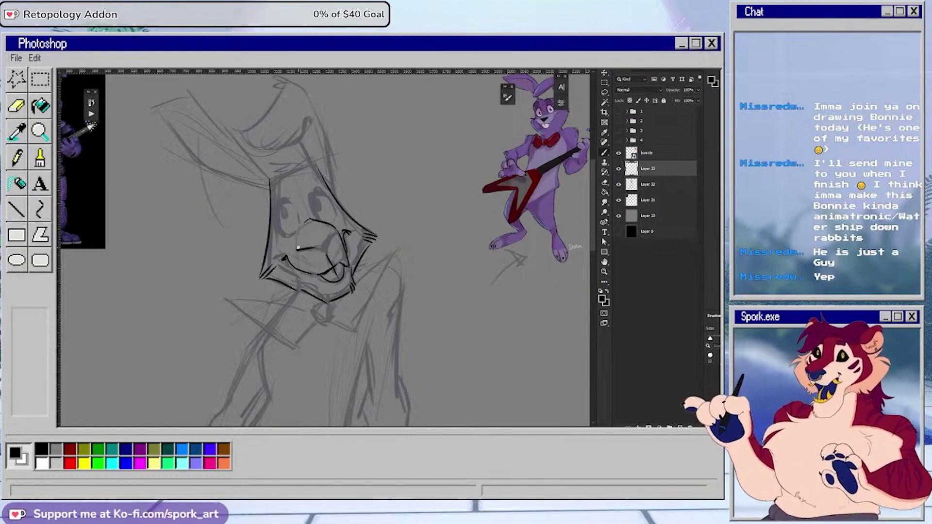
# - Ink the curved muzzle line above Bonnie's smiling mouth
pyautogui.moveTo(328, 261); pyautogui.dragTo(327, 258)
pyautogui.press('b')
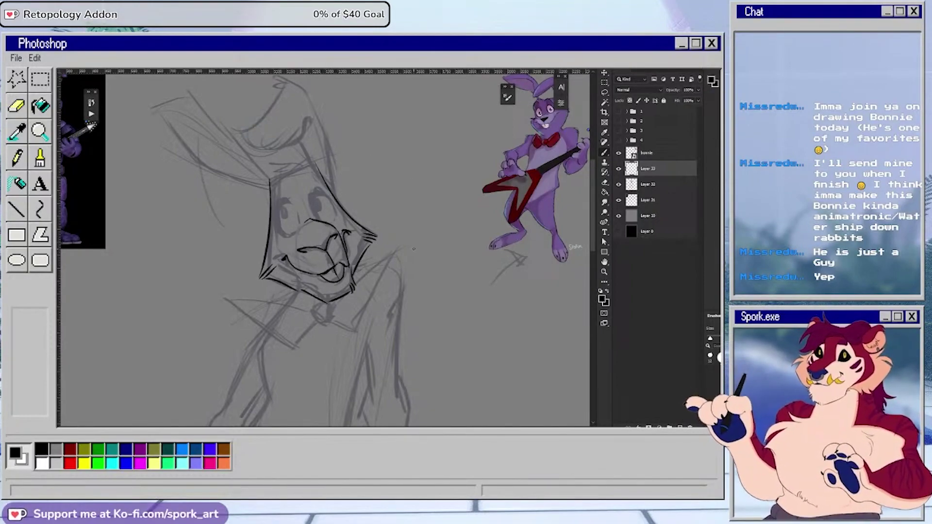
pyautogui.scroll(2, 480, 154)
pyautogui.moveTo(270, 242); pyautogui.dragTo(291, 238)
pyautogui.hotkey('ctrl', 'z')
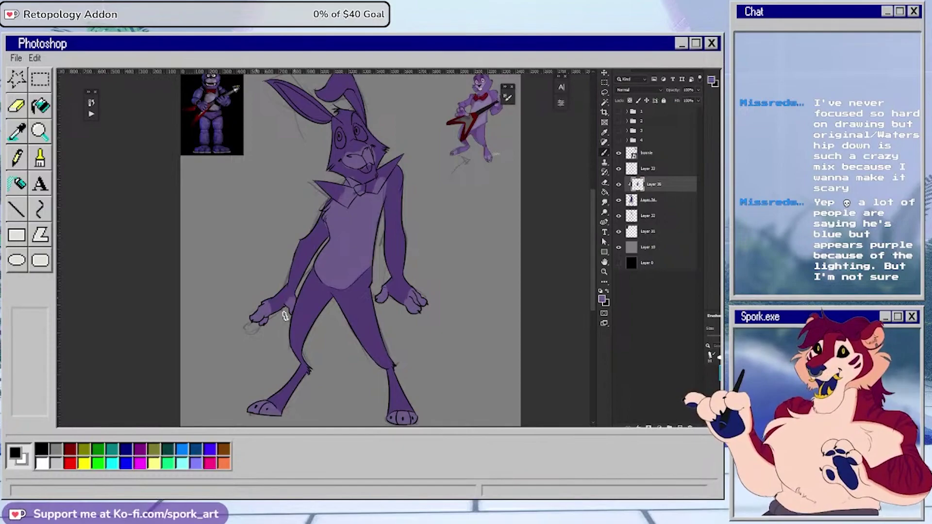
pyautogui.scroll(2, 285, 316)
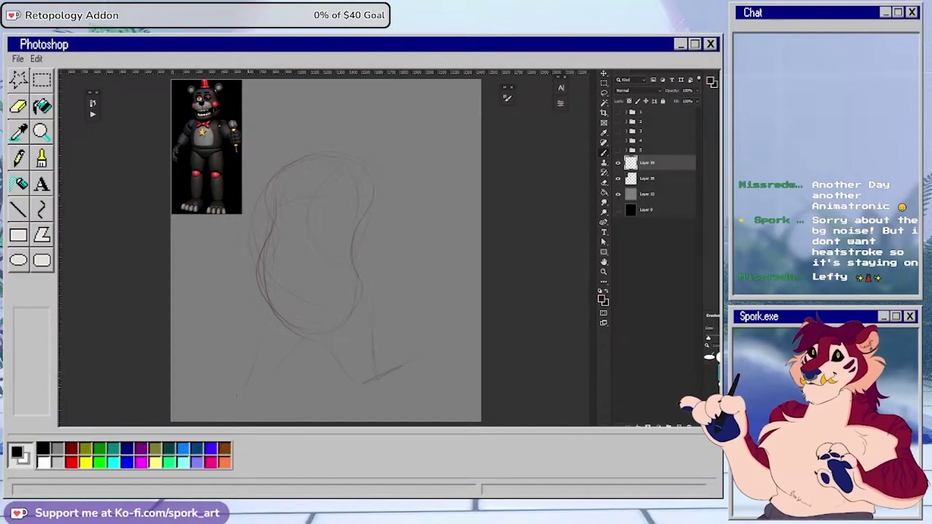
# - Rough in Lefty's legs and feet below the bean-shaped body sketch
pyautogui.moveTo(239, 395); pyautogui.dragTo(250, 396)
pyautogui.moveTo(305, 340); pyautogui.dragTo(265, 388)
pyautogui.moveTo(267, 394); pyautogui.dragTo(276, 387)
pyautogui.moveTo(376, 381); pyautogui.dragTo(396, 387)
pyautogui.moveTo(294, 352); pyautogui.dragTo(279, 372)
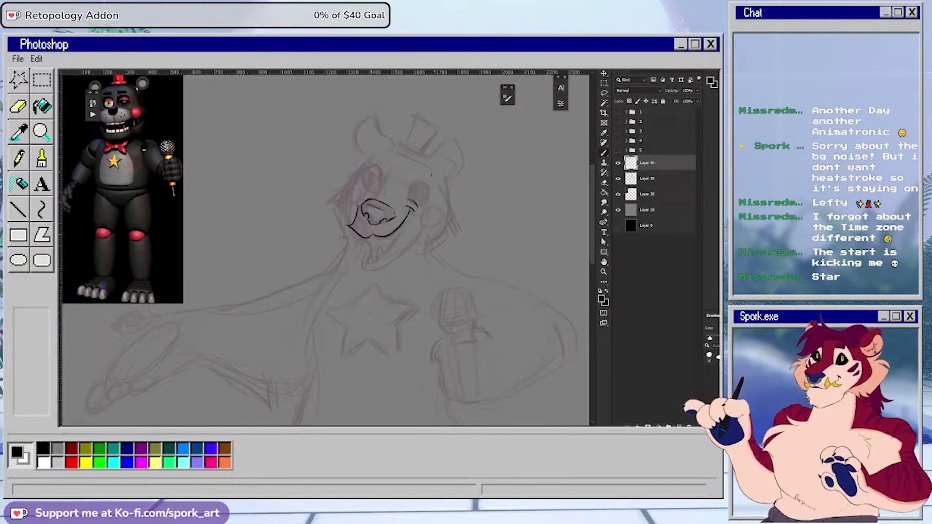
# - Ink Lefty's open mouth, lower jaw and round open eye over the rough sketch
pyautogui.moveTo(368, 241)
pyautogui.mouseDown()
pyautogui.moveTo(374, 266)
pyautogui.moveTo(365, 276)
pyautogui.moveTo(420, 237)
pyautogui.moveTo(387, 254)
pyautogui.mouseUp()
pyautogui.moveTo(366, 254)
pyautogui.mouseDown()
pyautogui.moveTo(372, 264)
pyautogui.moveTo(393, 237)
pyautogui.mouseUp()
pyautogui.moveTo(392, 239)
pyautogui.mouseDown()
pyautogui.moveTo(398, 230)
pyautogui.moveTo(364, 237)
pyautogui.mouseUp()
pyautogui.moveTo(364, 237); pyautogui.dragTo(384, 237)
pyautogui.moveTo(389, 169); pyautogui.dragTo(374, 196)
pyautogui.moveTo(381, 195)
pyautogui.mouseDown()
pyautogui.moveTo(394, 199)
pyautogui.moveTo(367, 184)
pyautogui.mouseUp()
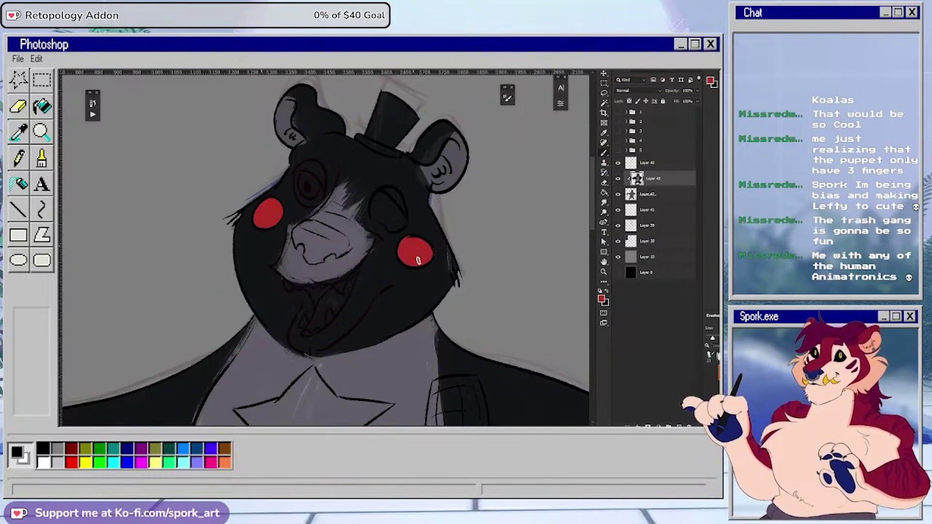
# - Paint Lefty's eyelids red and the open eye white with a yellow iris
pyautogui.moveTo(297, 171); pyautogui.dragTo(326, 167)
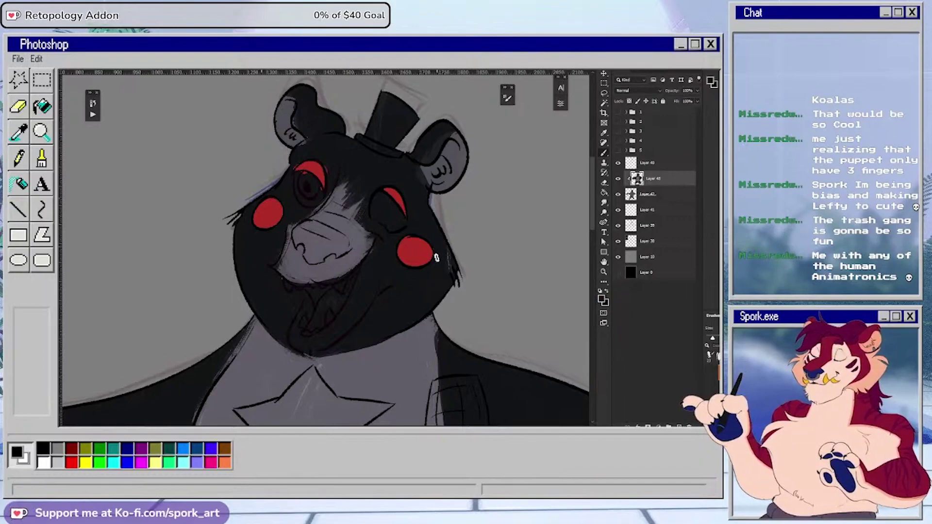
pyautogui.moveTo(302, 175)
pyautogui.mouseDown()
pyautogui.moveTo(302, 198)
pyautogui.moveTo(320, 182)
pyautogui.mouseUp()
pyautogui.keyDown('alt'); pyautogui.click(320, 175); pyautogui.keyUp('alt')
pyautogui.keyDown('alt'); pyautogui.click(270, 287); pyautogui.keyUp('alt')
pyautogui.moveTo(303, 177); pyautogui.dragTo(312, 186)
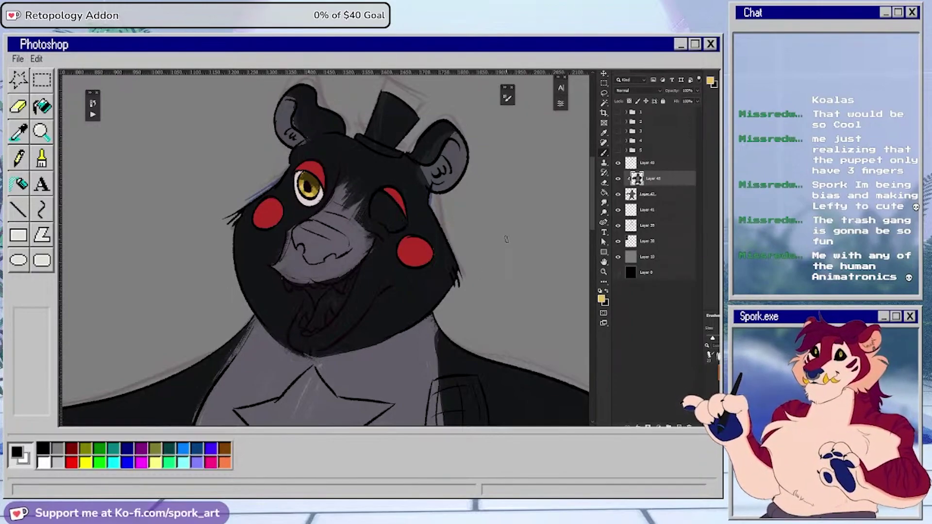
# - Paint Lefty's upper and lower teeth off-white and add a stroke along the hat brim
pyautogui.moveTo(316, 286); pyautogui.dragTo(354, 276)
pyautogui.moveTo(330, 313); pyautogui.dragTo(329, 321)
pyautogui.moveTo(306, 318)
pyautogui.mouseDown()
pyautogui.moveTo(304, 329)
pyautogui.moveTo(317, 332)
pyautogui.mouseUp()
pyautogui.keyDown('alt'); pyautogui.click(313, 321); pyautogui.keyUp('alt')
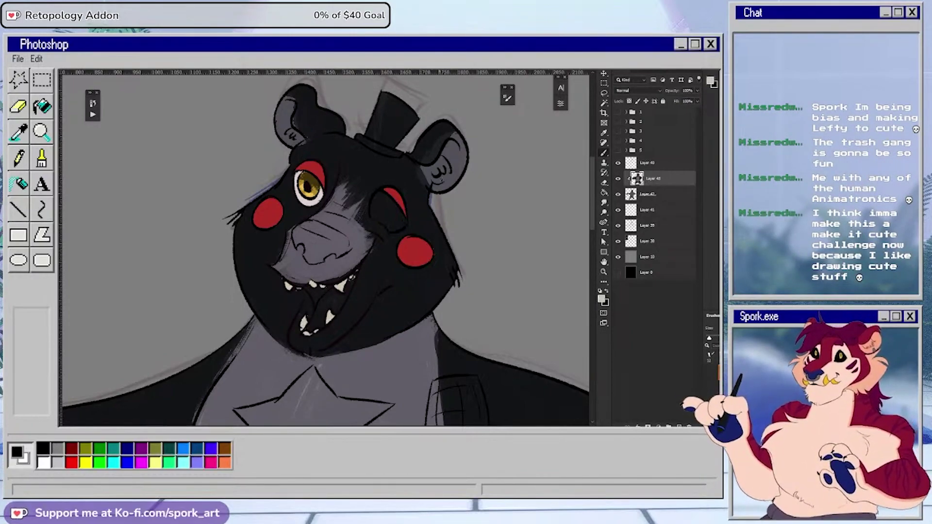
pyautogui.moveTo(358, 139); pyautogui.dragTo(384, 143)
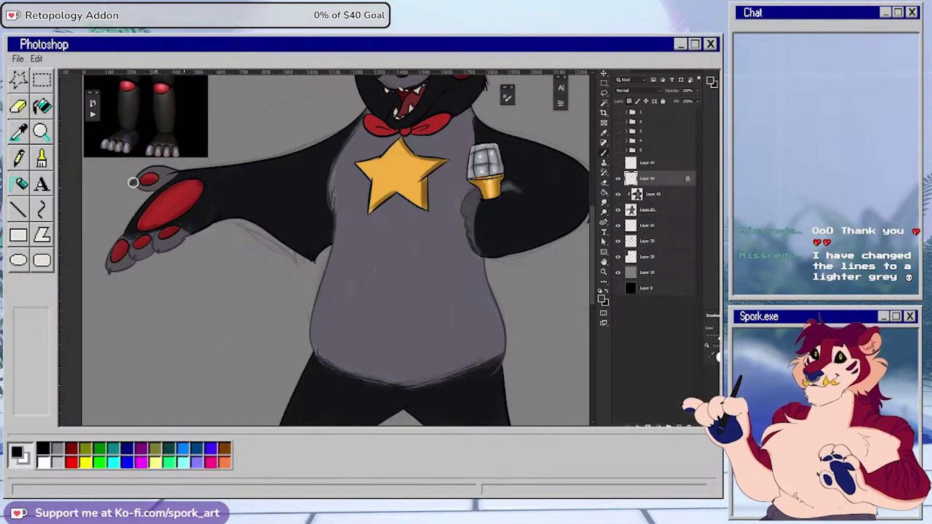
# - Recolour the line art around the pads of Lefty's outstretched paw with a colour sampled from the palm pad
pyautogui.keyDown('alt'); pyautogui.click(200, 182); pyautogui.keyUp('alt')
pyautogui.moveTo(198, 180)
pyautogui.mouseDown()
pyautogui.moveTo(140, 222)
pyautogui.moveTo(169, 234)
pyautogui.moveTo(138, 242)
pyautogui.moveTo(176, 191)
pyautogui.moveTo(135, 249)
pyautogui.moveTo(148, 235)
pyautogui.moveTo(127, 245)
pyautogui.mouseUp()
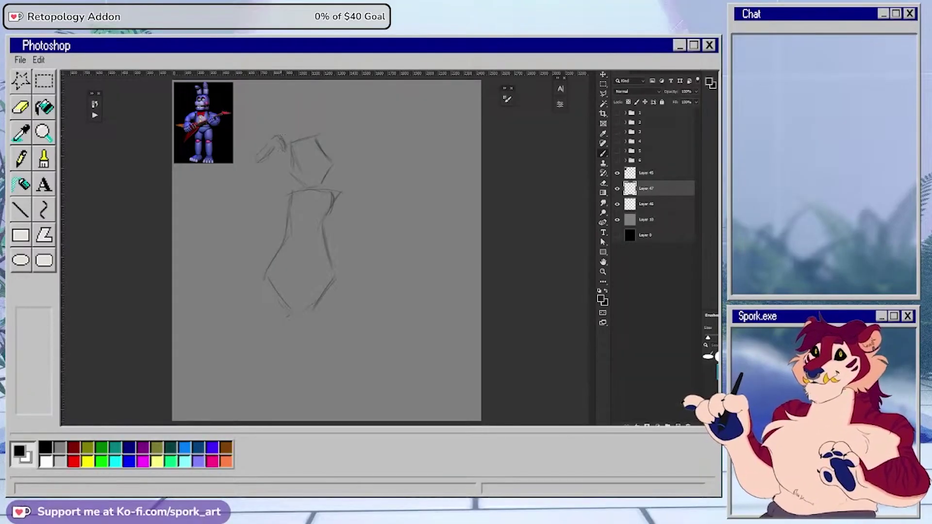
# - Rough in Rockstar Bonnie's raised arm, the other arm bent at the hip, the ears and the upper legs
pyautogui.moveTo(276, 136)
pyautogui.mouseDown()
pyautogui.moveTo(291, 143)
pyautogui.moveTo(272, 145)
pyautogui.moveTo(275, 155)
pyautogui.moveTo(226, 189)
pyautogui.moveTo(340, 192)
pyautogui.moveTo(373, 220)
pyautogui.moveTo(349, 273)
pyautogui.mouseUp()
pyautogui.moveTo(336, 243); pyautogui.dragTo(379, 225)
pyautogui.moveTo(380, 225)
pyautogui.mouseDown()
pyautogui.moveTo(379, 244)
pyautogui.moveTo(362, 250)
pyautogui.mouseUp()
pyautogui.moveTo(242, 179); pyautogui.dragTo(287, 181)
pyautogui.moveTo(234, 196); pyautogui.dragTo(286, 201)
pyautogui.moveTo(261, 164); pyautogui.dragTo(224, 203)
pyautogui.moveTo(276, 251); pyautogui.dragTo(265, 275)
pyautogui.moveTo(315, 144)
pyautogui.mouseDown()
pyautogui.moveTo(308, 174)
pyautogui.moveTo(323, 157)
pyautogui.mouseUp()
pyautogui.moveTo(336, 248); pyautogui.dragTo(347, 274)
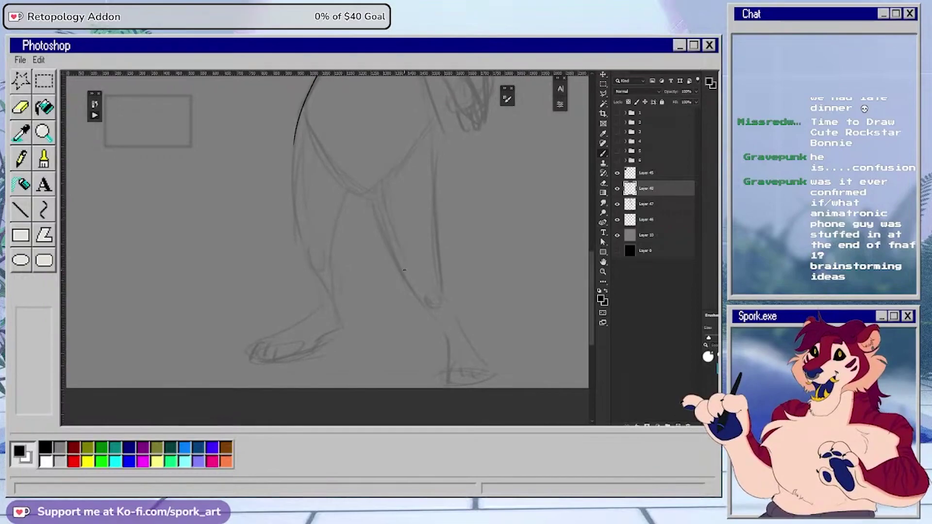
# - Ink Rockstar Bonnie's outer leg and its foot with separate, clawed toes
pyautogui.moveTo(318, 77); pyautogui.dragTo(328, 306)
pyautogui.moveTo(348, 190); pyautogui.dragTo(339, 332)
pyautogui.moveTo(326, 298)
pyautogui.mouseDown()
pyautogui.moveTo(256, 343)
pyautogui.moveTo(314, 352)
pyautogui.moveTo(263, 361)
pyautogui.mouseUp()
pyautogui.moveTo(277, 346); pyautogui.dragTo(279, 359)
pyautogui.moveTo(262, 351); pyautogui.dragTo(263, 356)
pyautogui.moveTo(252, 351); pyautogui.dragTo(252, 355)
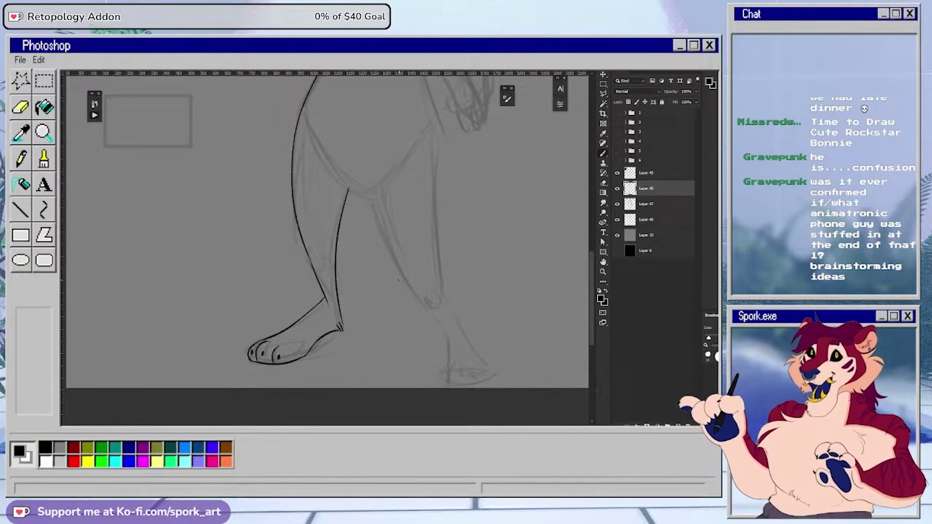
pyautogui.moveTo(310, 144); pyautogui.dragTo(266, 208)
pyautogui.hotkey('ctrl', 'z')
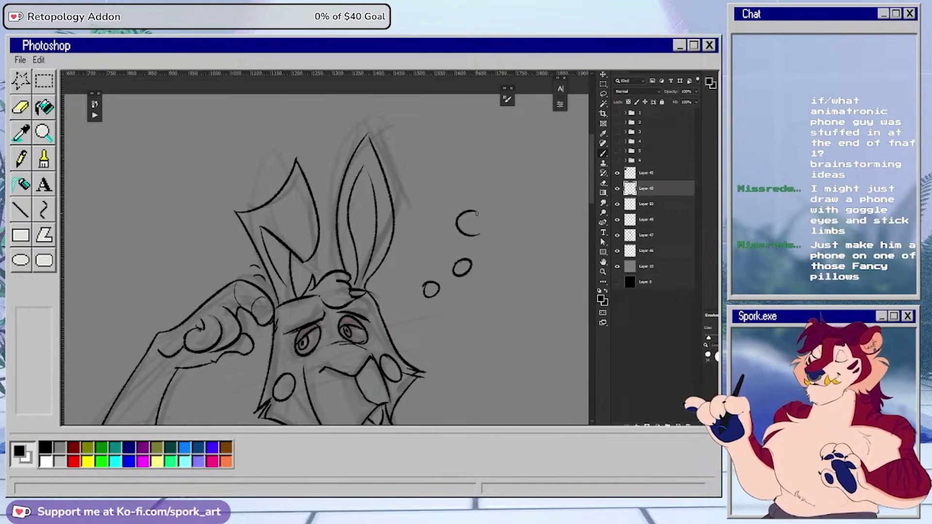
# - Draw the thought bubble and its trail of small circles beside Rockstar Bonnie's ears
pyautogui.moveTo(466, 214)
pyautogui.mouseDown()
pyautogui.moveTo(571, 204)
pyautogui.moveTo(478, 229)
pyautogui.mouseUp()
pyautogui.moveTo(561, 142)
pyautogui.mouseDown()
pyautogui.moveTo(516, 143)
pyautogui.moveTo(460, 212)
pyautogui.moveTo(457, 245)
pyautogui.mouseUp()
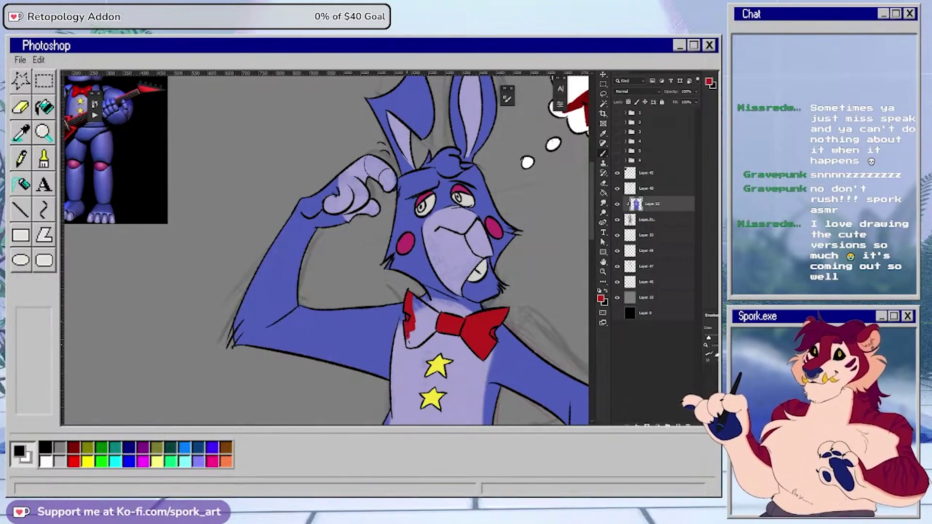
# - Finish filling Rockstar Bonnie's bow tie with red and colour the irises green using shades sampled from the eye
pyautogui.moveTo(433, 318)
pyautogui.mouseDown()
pyautogui.moveTo(415, 333)
pyautogui.moveTo(421, 313)
pyautogui.moveTo(404, 312)
pyautogui.mouseUp()
pyautogui.keyDown('alt'); pyautogui.click(401, 310); pyautogui.keyUp('alt')
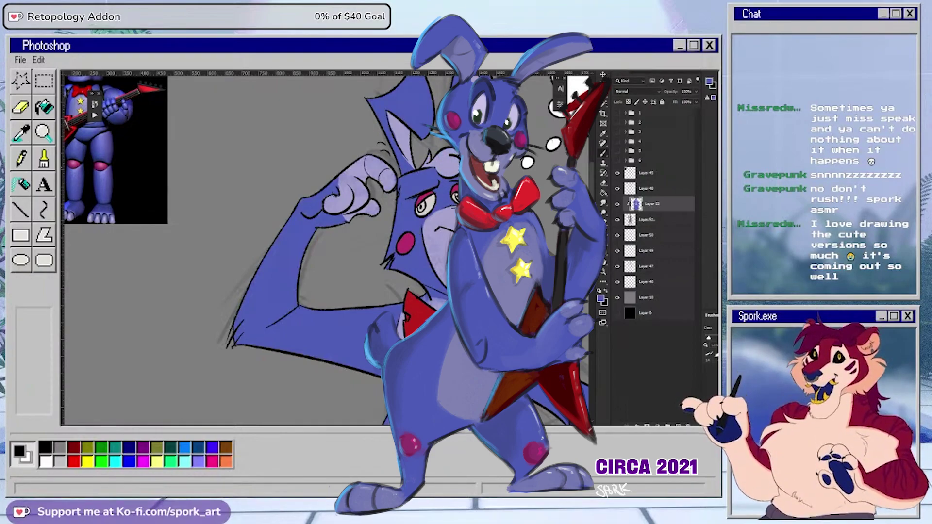
pyautogui.keyDown('alt'); pyautogui.click(465, 200); pyautogui.keyUp('alt')
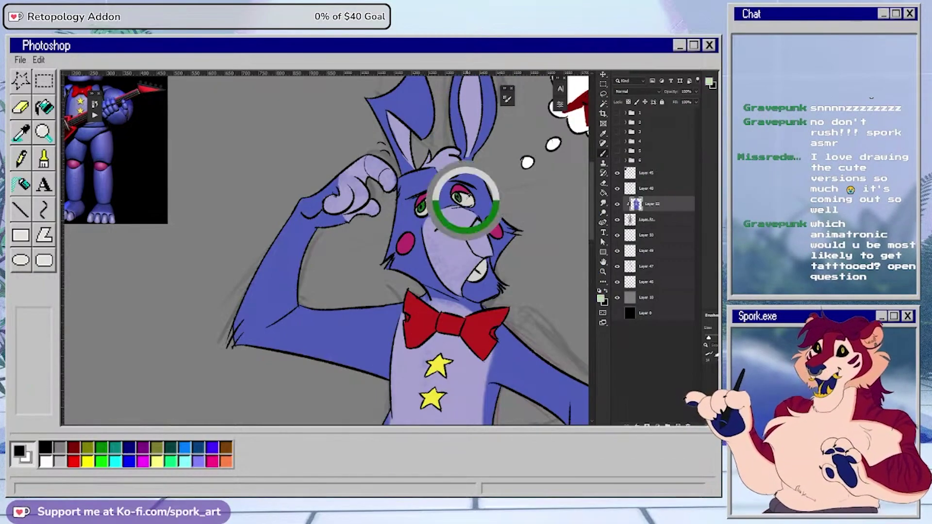
pyautogui.keyDown('alt'); pyautogui.click(457, 197); pyautogui.keyUp('alt')
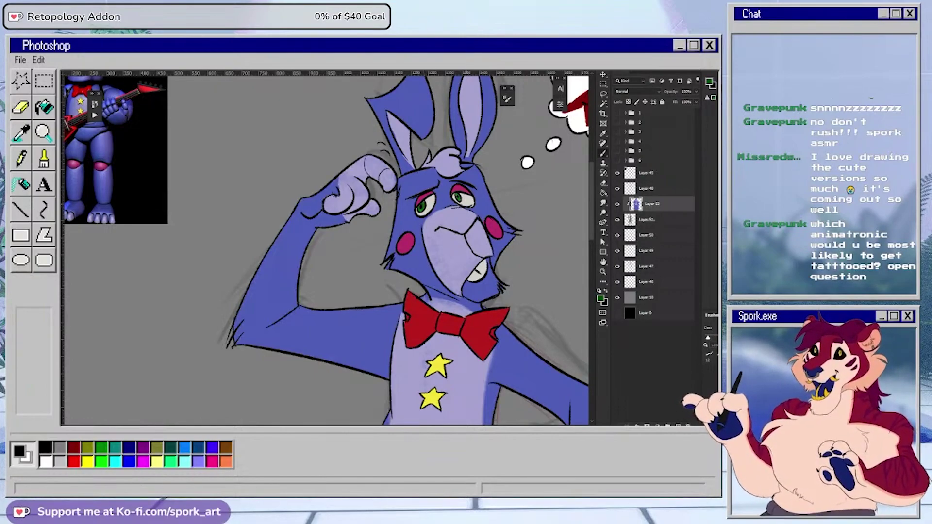